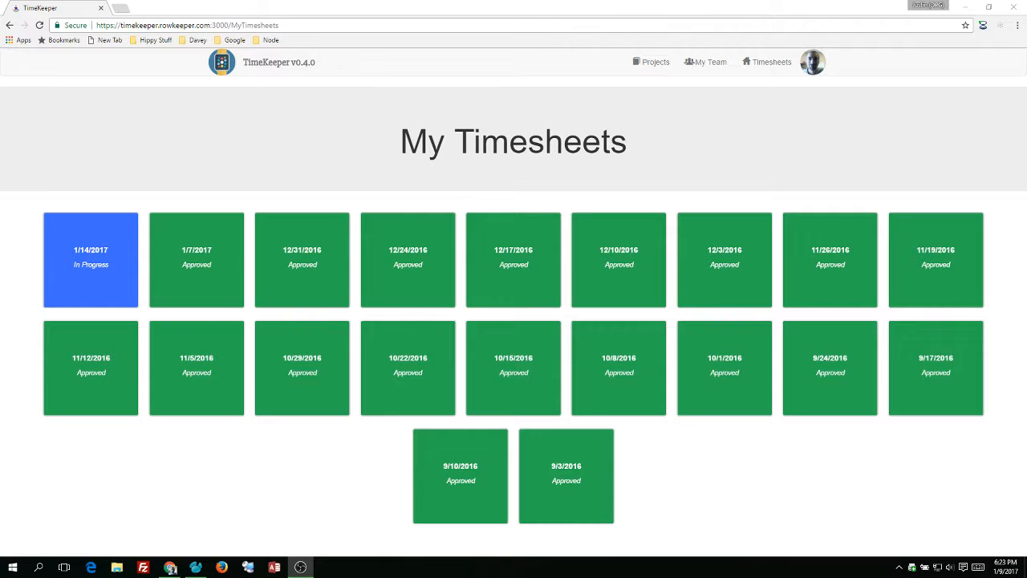
Open the account preferences to review the default equipment settings
click(812, 64)
click(812, 65)
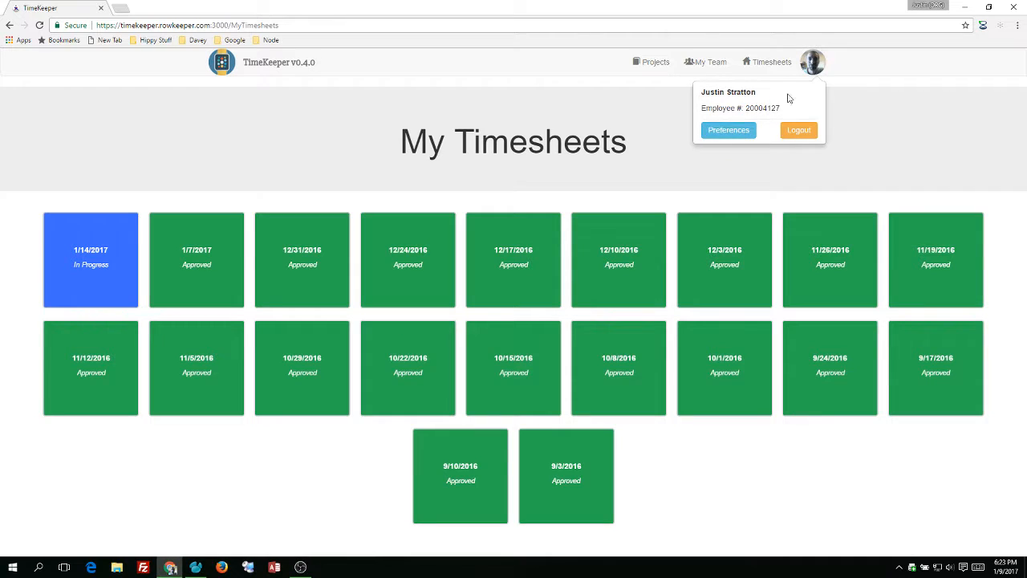
click(728, 130)
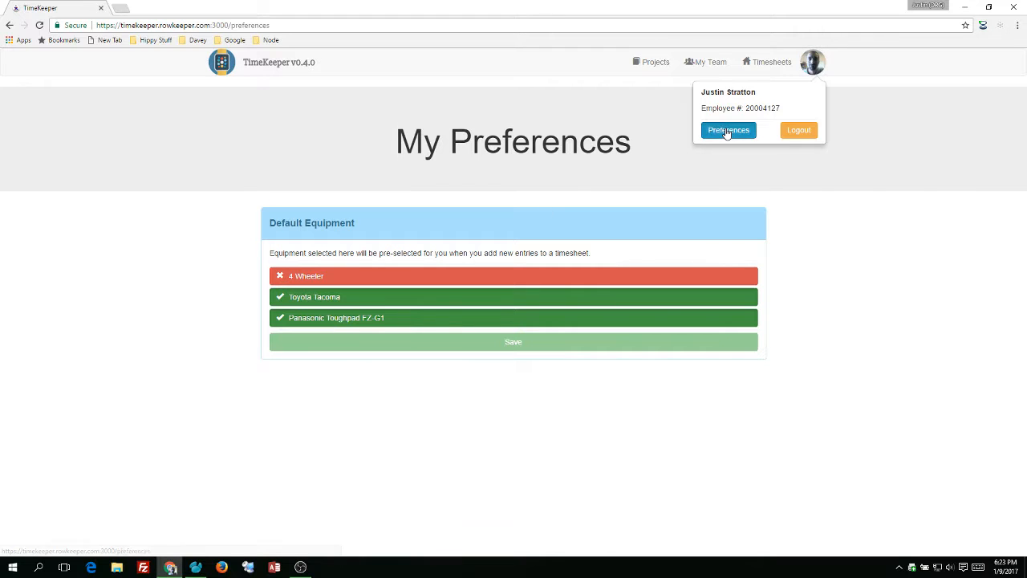
Open the in-progress 1/14/2017 timesheet and start a new activity for Monday 1/9/2017
click(772, 68)
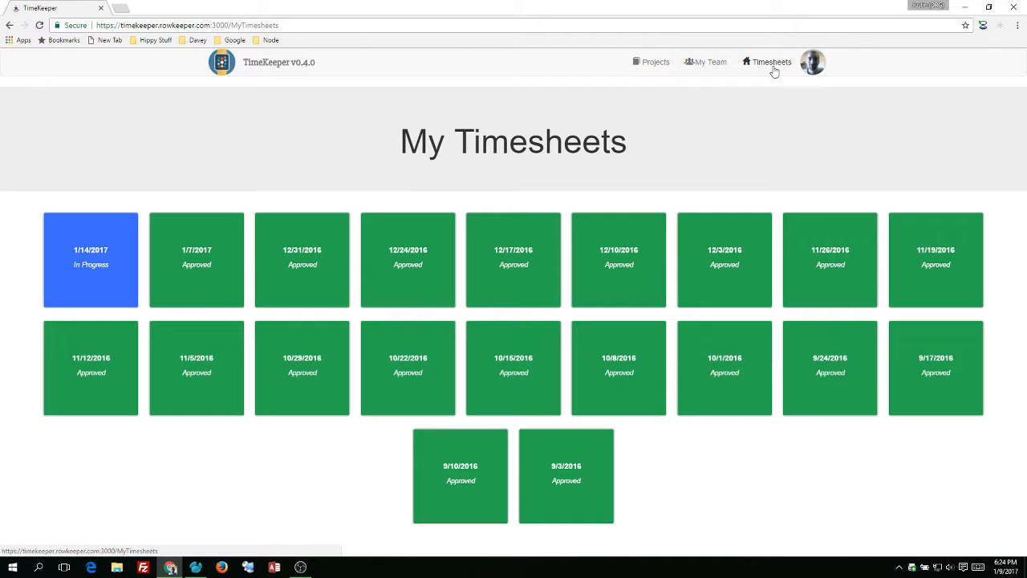
click(108, 283)
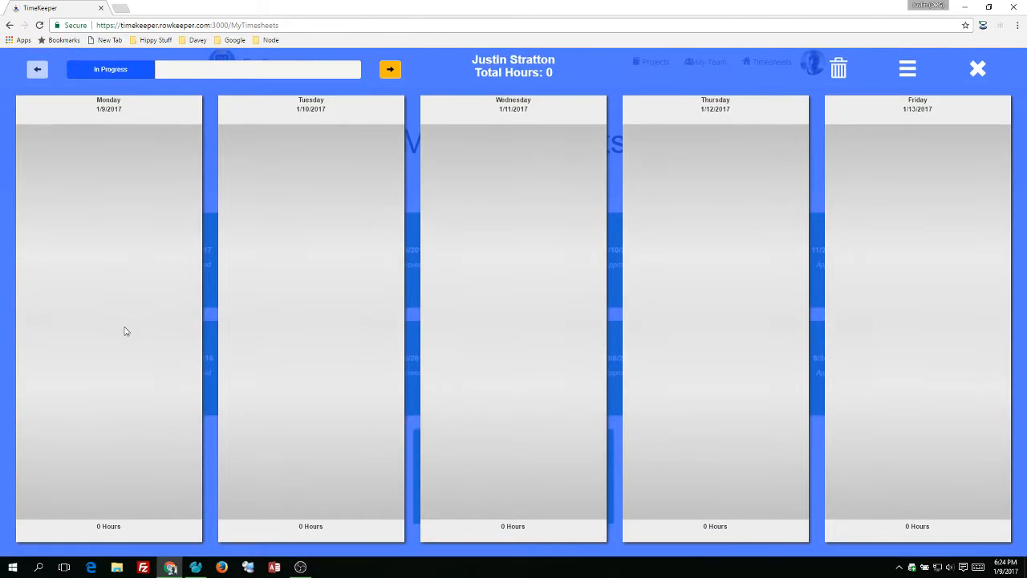
mouse_move(138, 539)
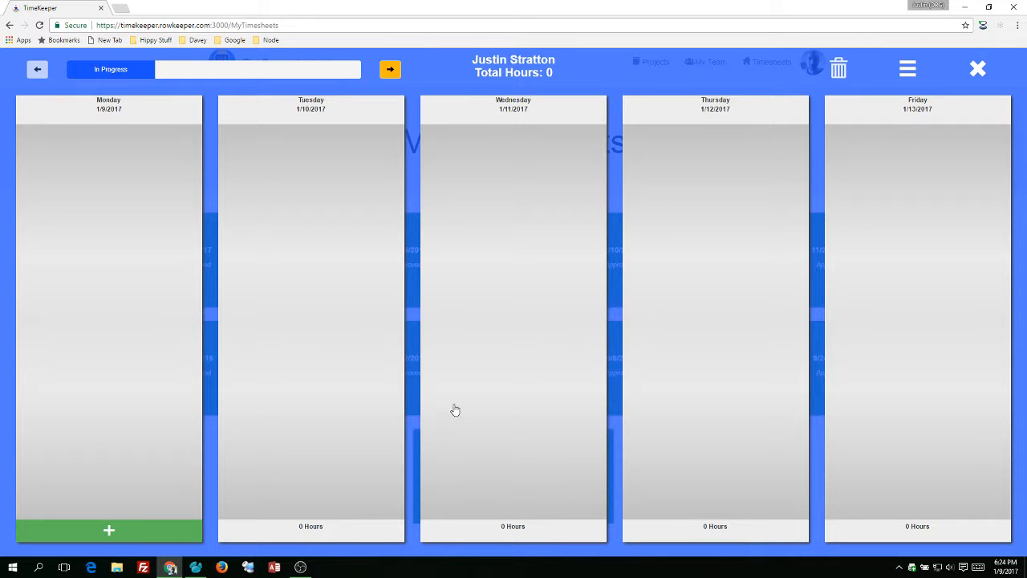
click(455, 410)
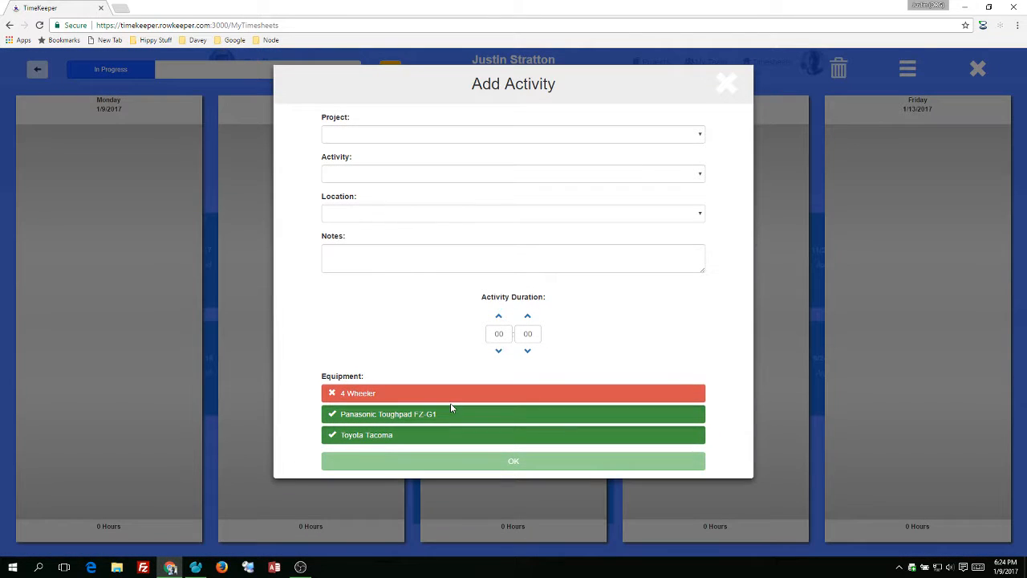
Set Monday's activity to project ALB OH Survey, activity Survey and location Not Applicable
click(468, 136)
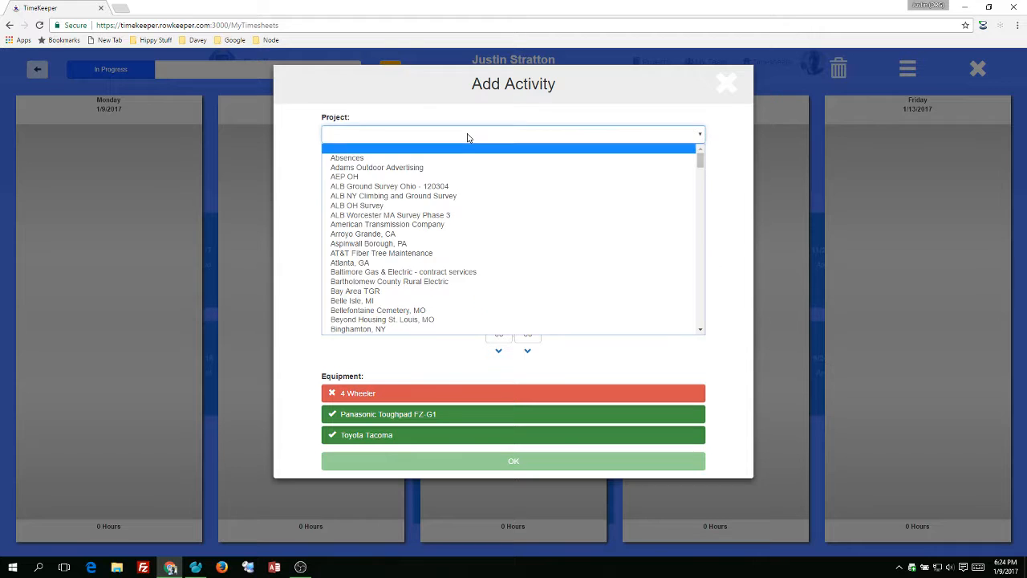
click(410, 205)
click(425, 180)
click(416, 198)
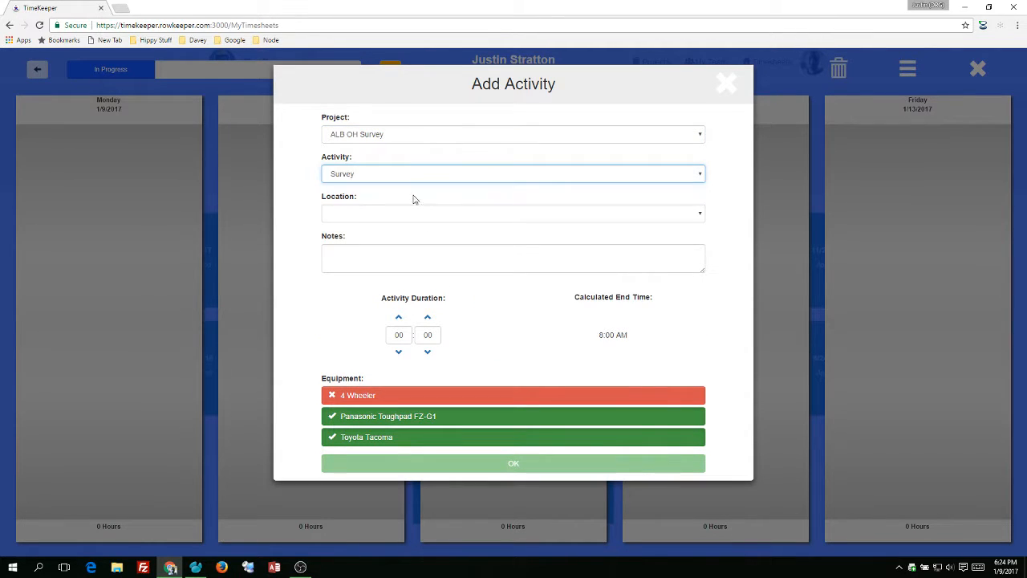
click(431, 213)
click(403, 236)
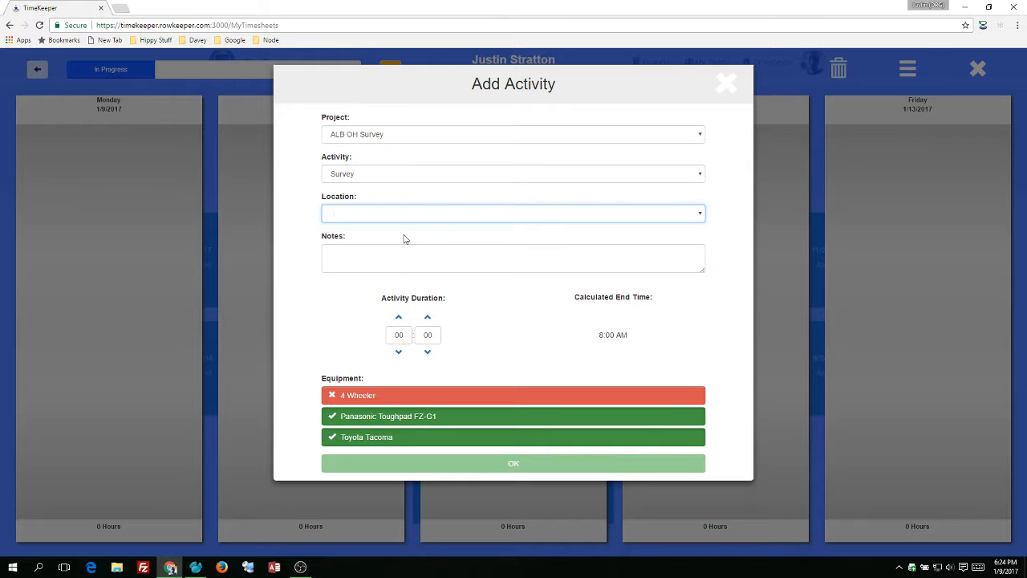
Set Monday's activity duration to 8 hours and save the entry with 4 Wheeler excluded from the equipment
click(405, 320)
click(405, 320)
click(405, 320)
click(405, 320)
click(405, 320)
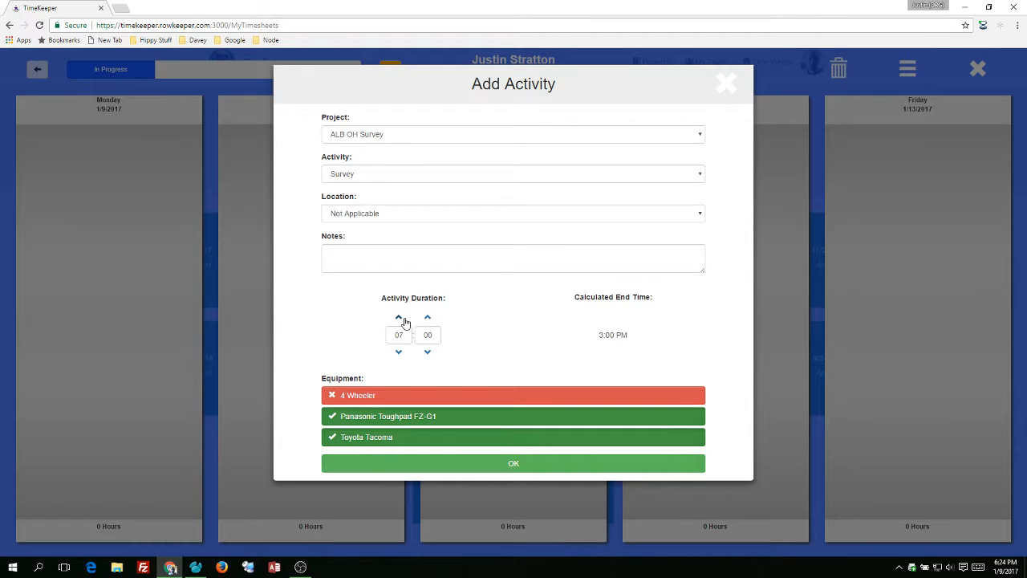
click(398, 319)
click(396, 398)
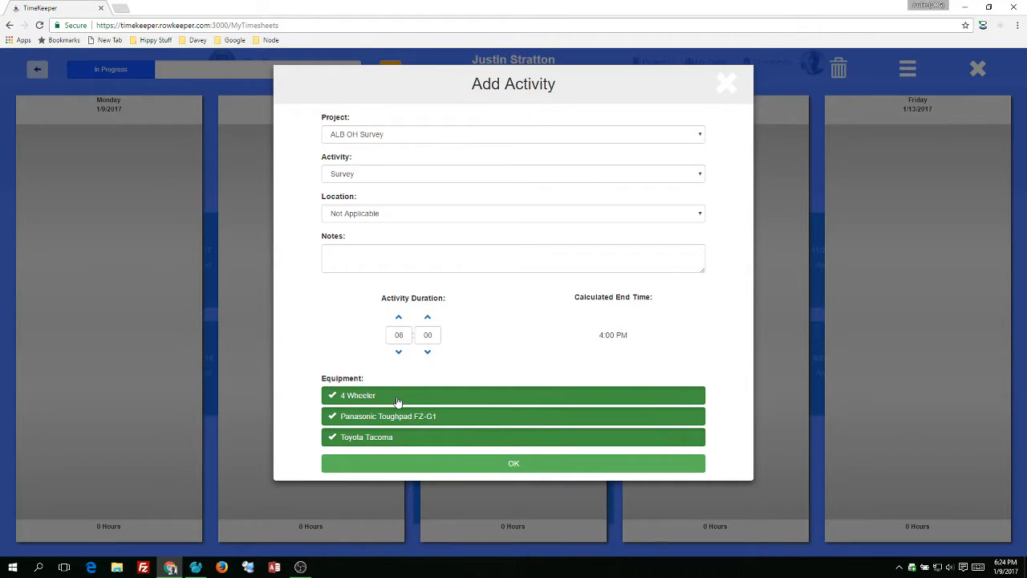
click(396, 400)
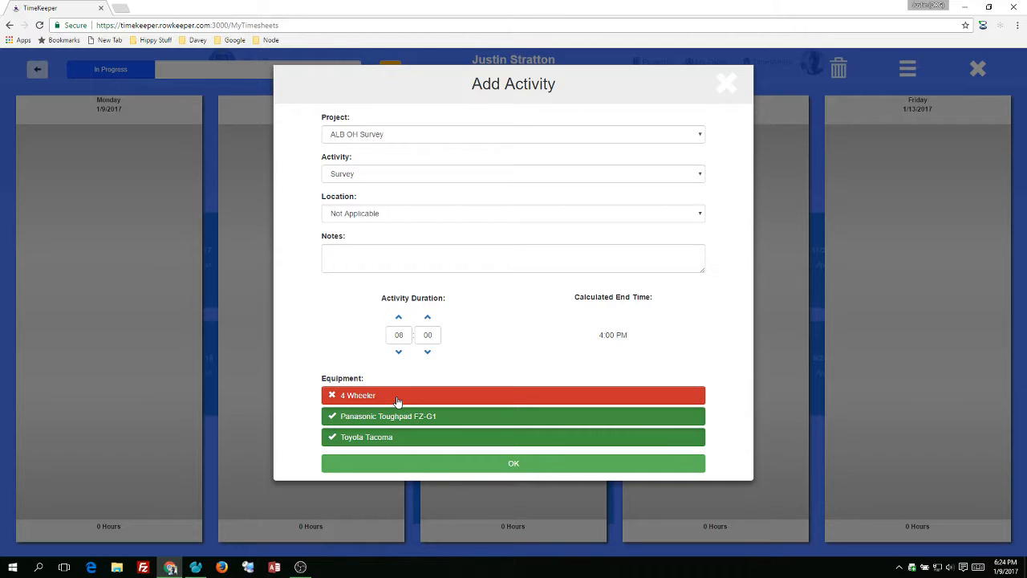
click(494, 463)
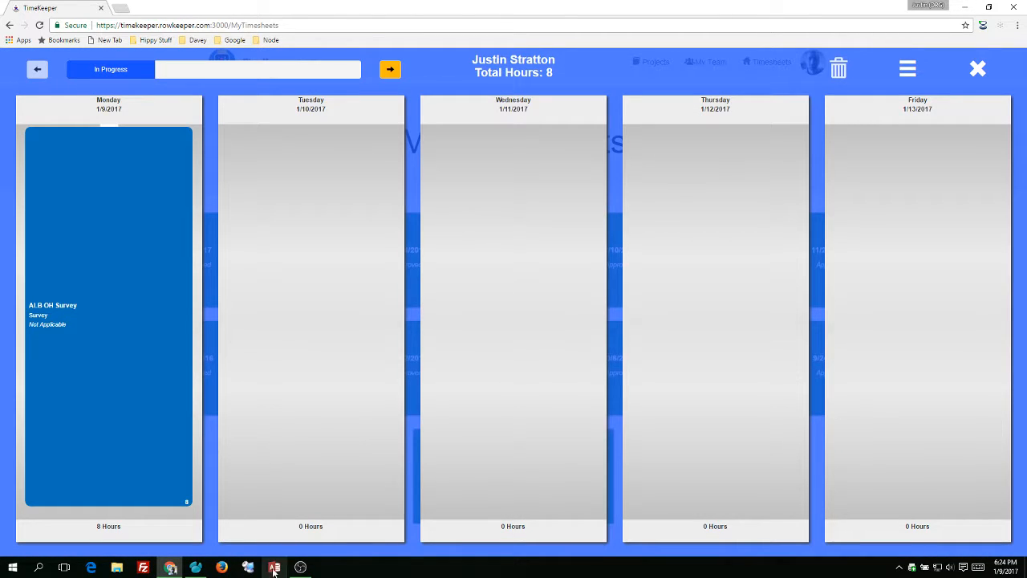
Add an activity for Tuesday 1/10/2017 with project ALB OH Survey, activity Survey and location Not Applicable
mouse_move(328, 533)
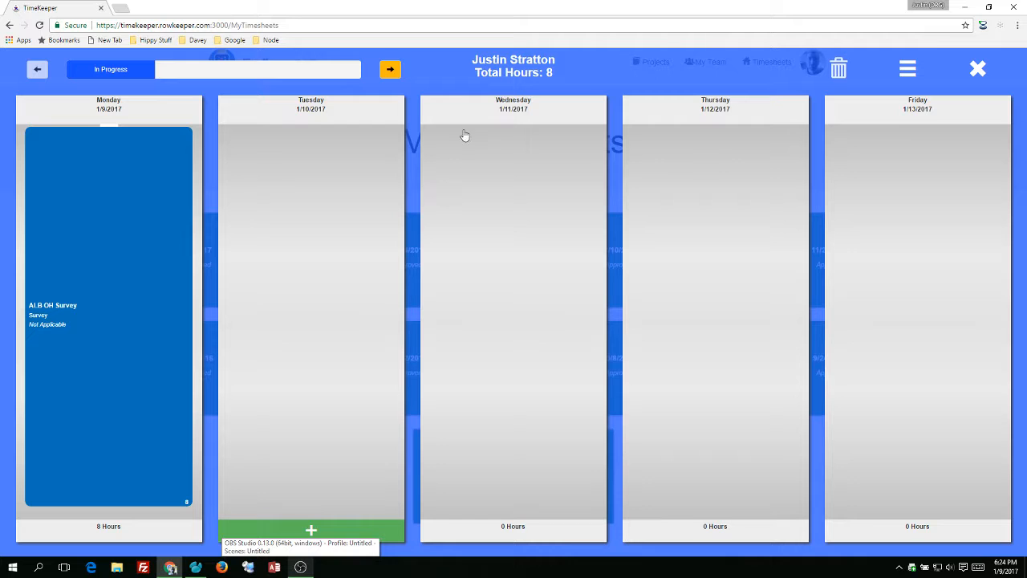
click(356, 532)
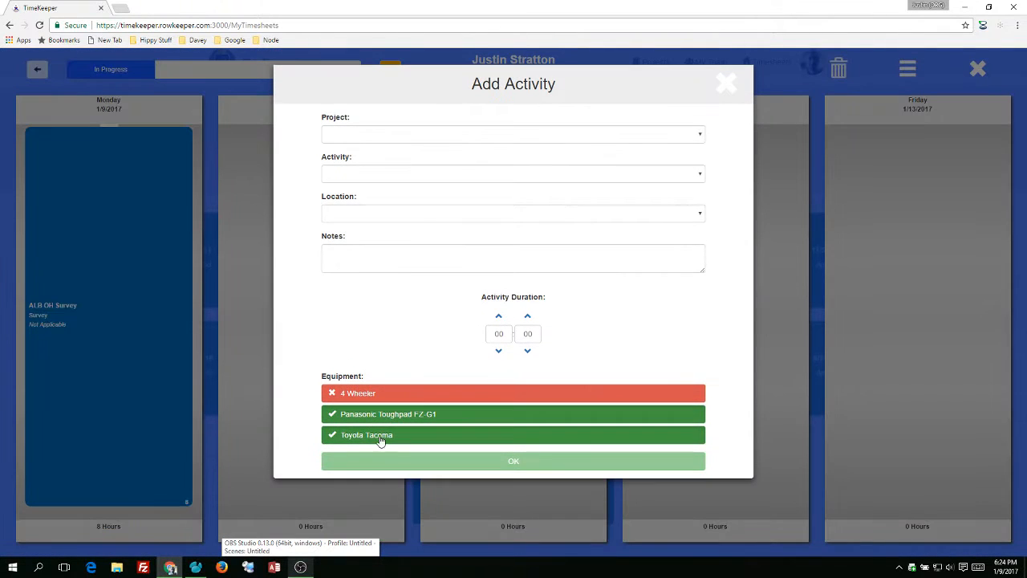
click(449, 138)
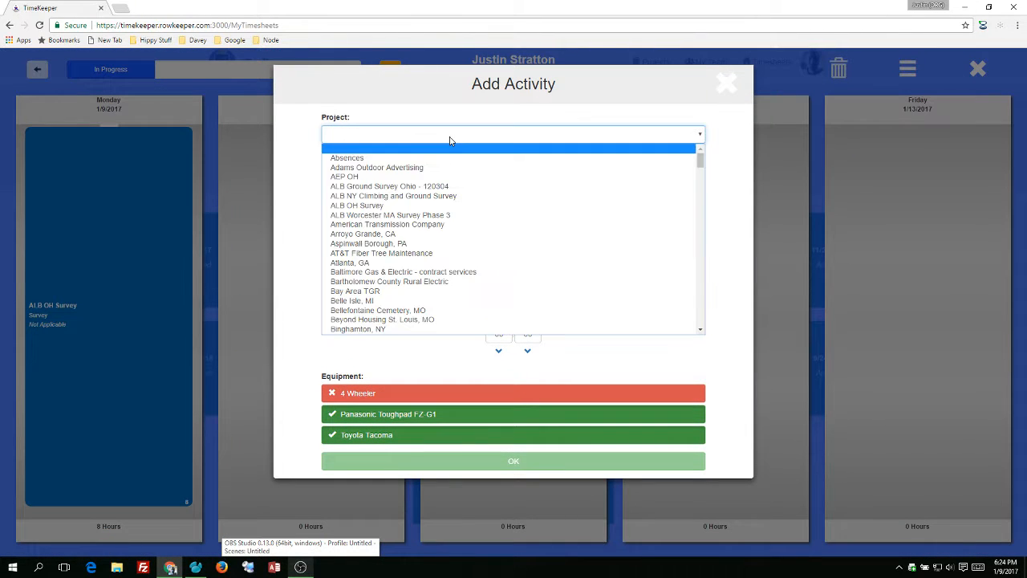
click(426, 204)
click(426, 178)
click(424, 198)
click(408, 215)
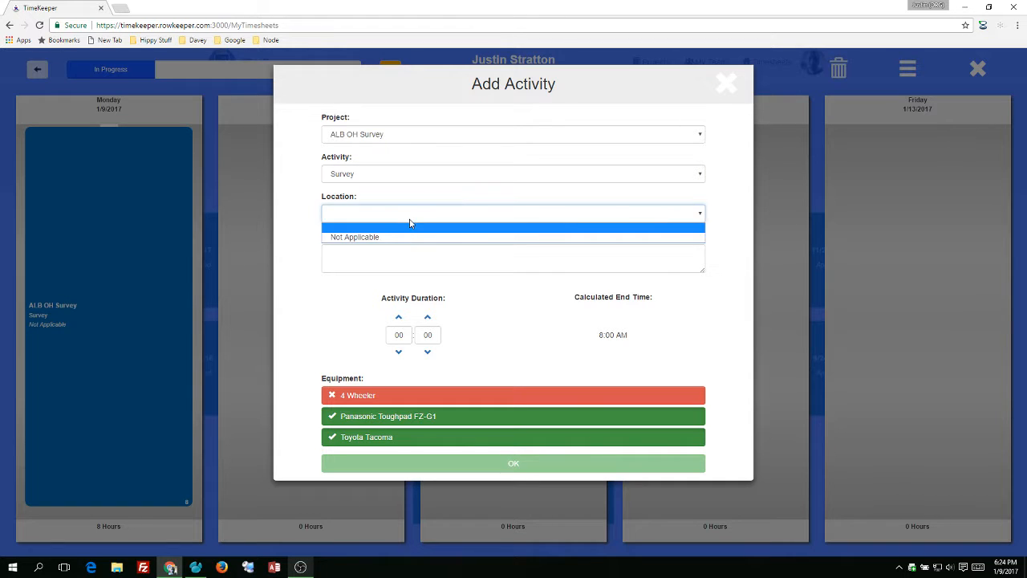
click(406, 234)
Set Tuesday's survey activity duration to 4 hours and save the entry with the default equipment
click(398, 317)
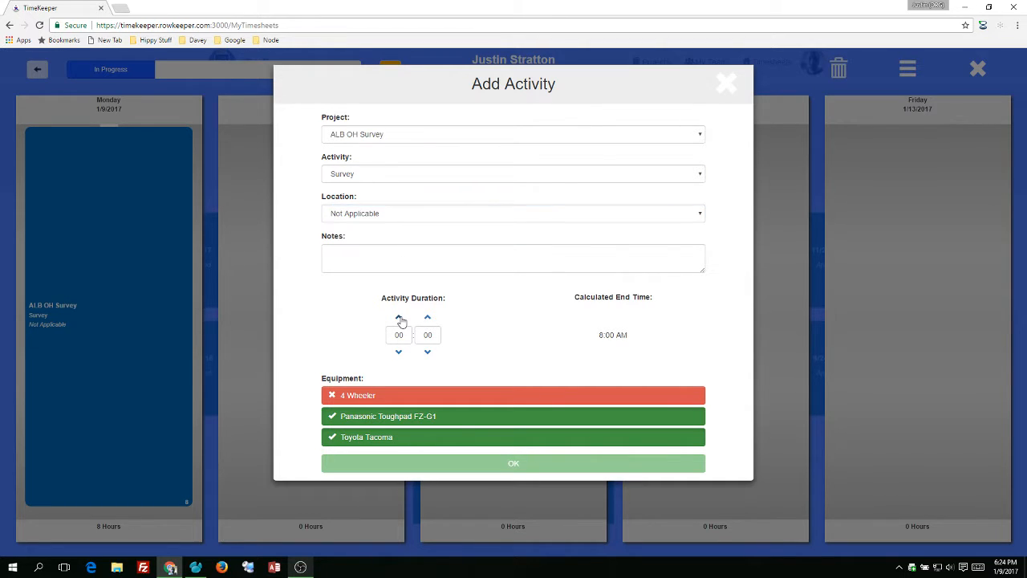
double_click(398, 317)
click(398, 317)
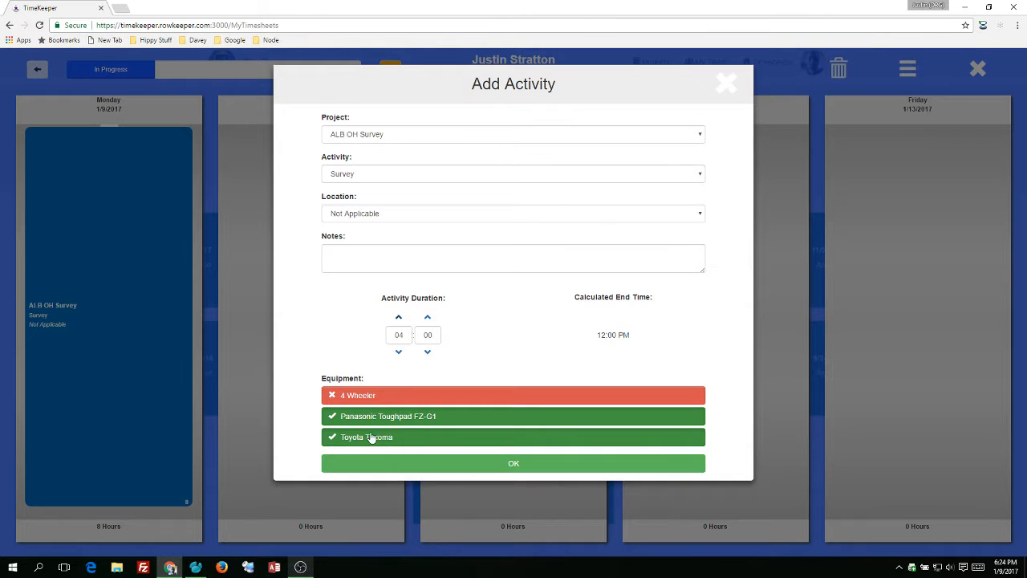
click(467, 464)
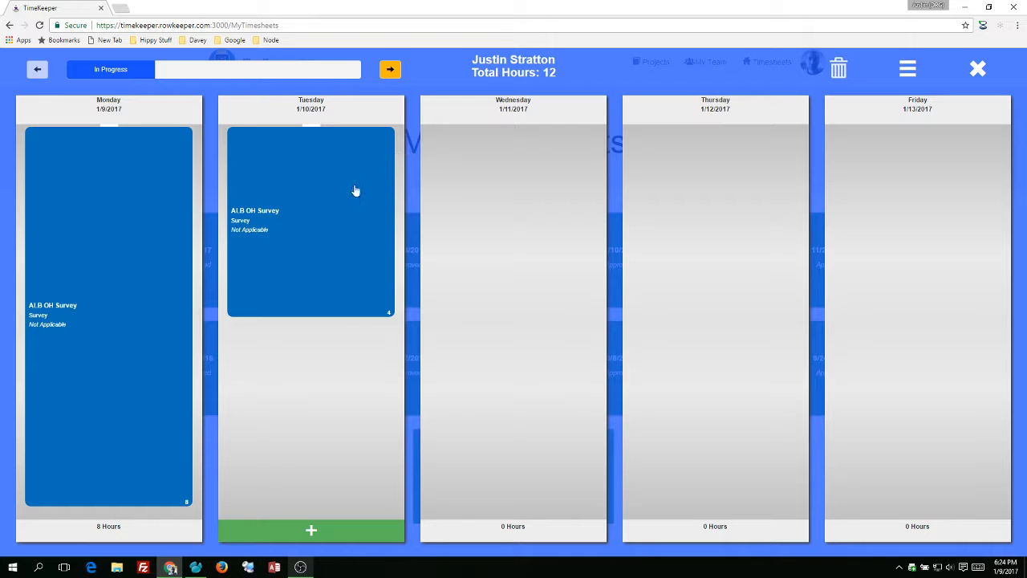
Add a second Tuesday activity with project Atlanta, GA, activity iTree Streets and location Not Applicable
click(344, 536)
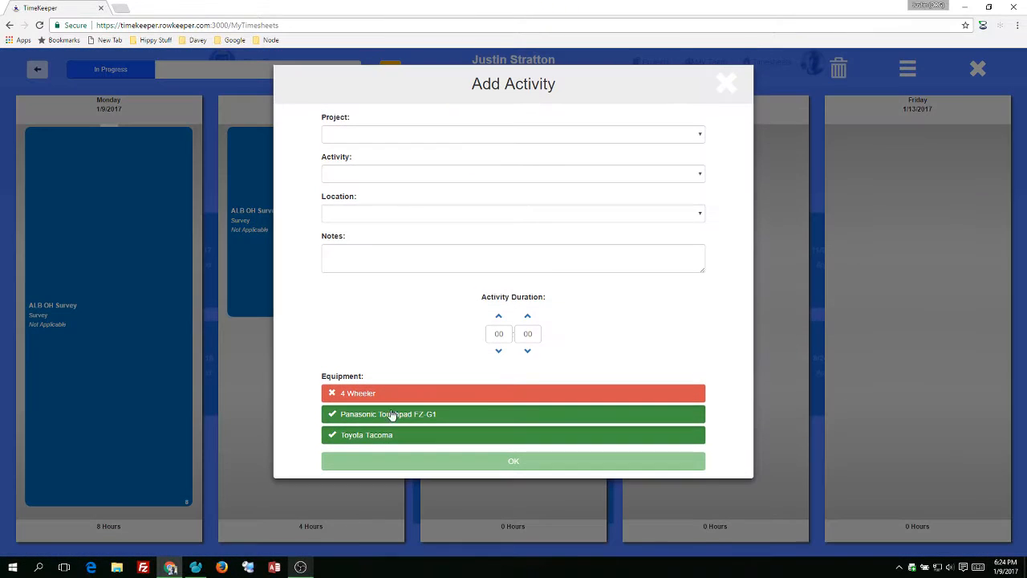
click(417, 134)
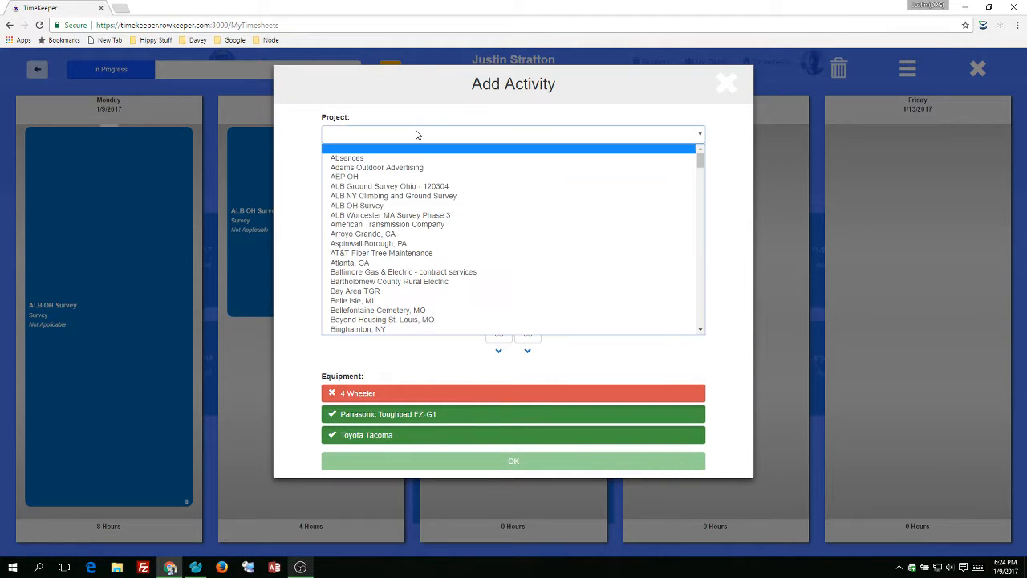
click(380, 265)
click(385, 173)
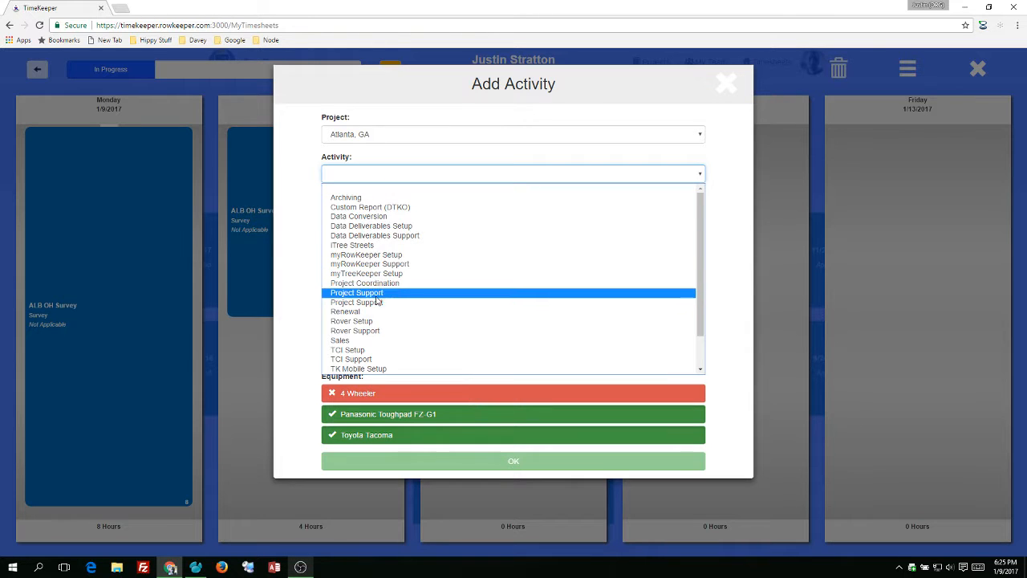
click(393, 245)
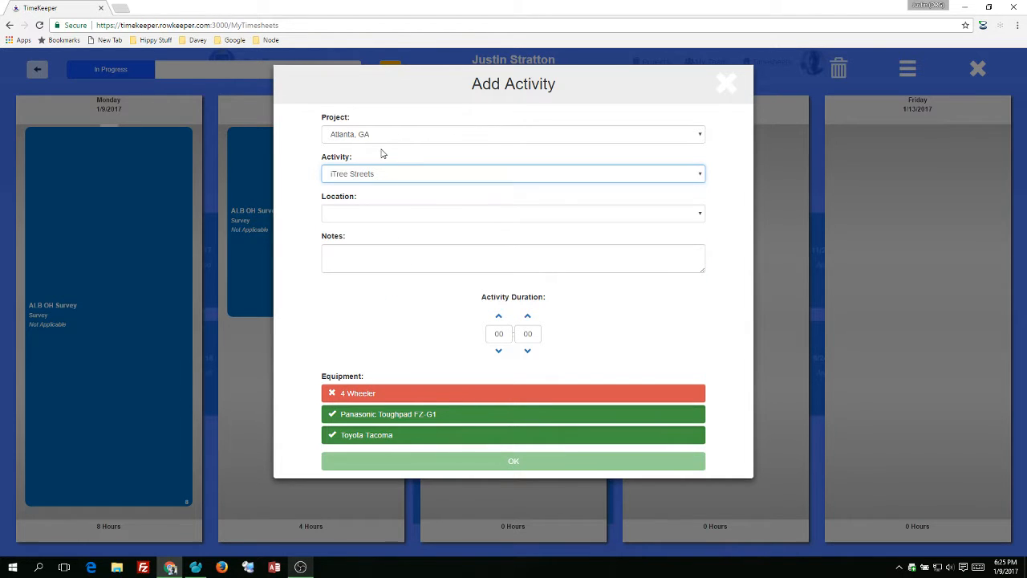
click(386, 215)
click(388, 238)
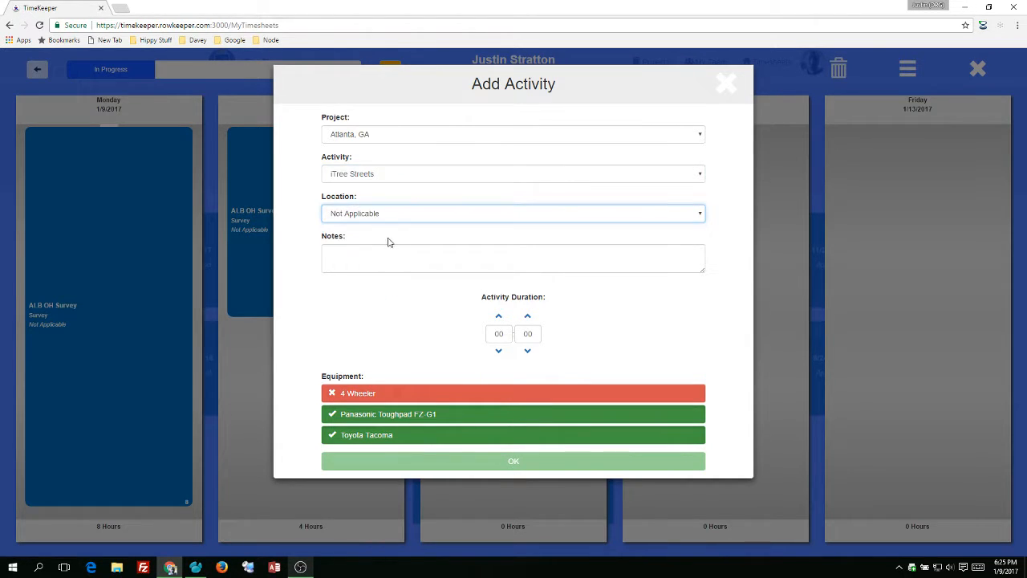
Give the Atlanta, GA activity a 4-hour duration, exclude the Toyota Tacoma from its equipment, and save the entry
click(496, 317)
click(495, 317)
click(495, 317)
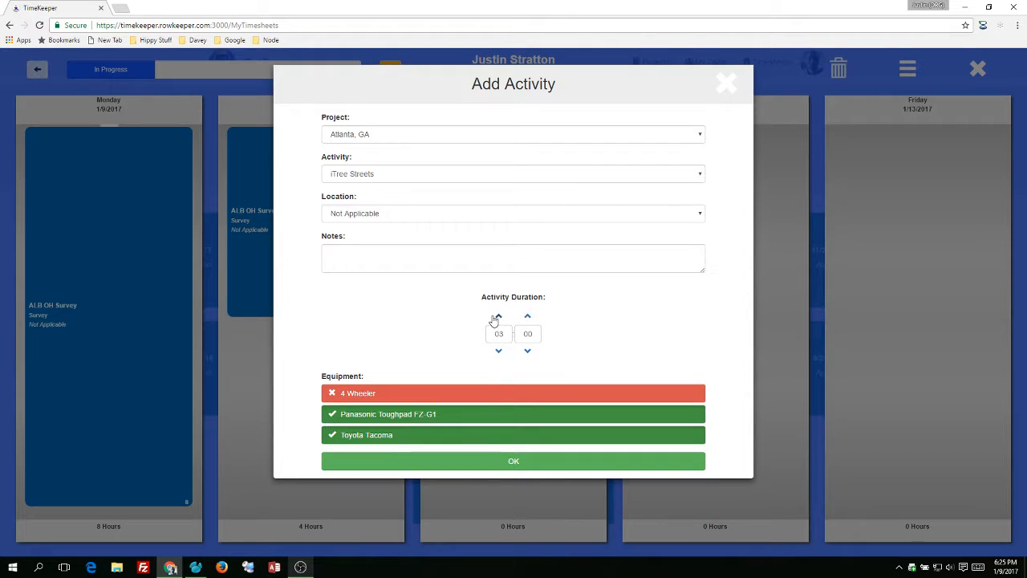
click(498, 351)
click(348, 435)
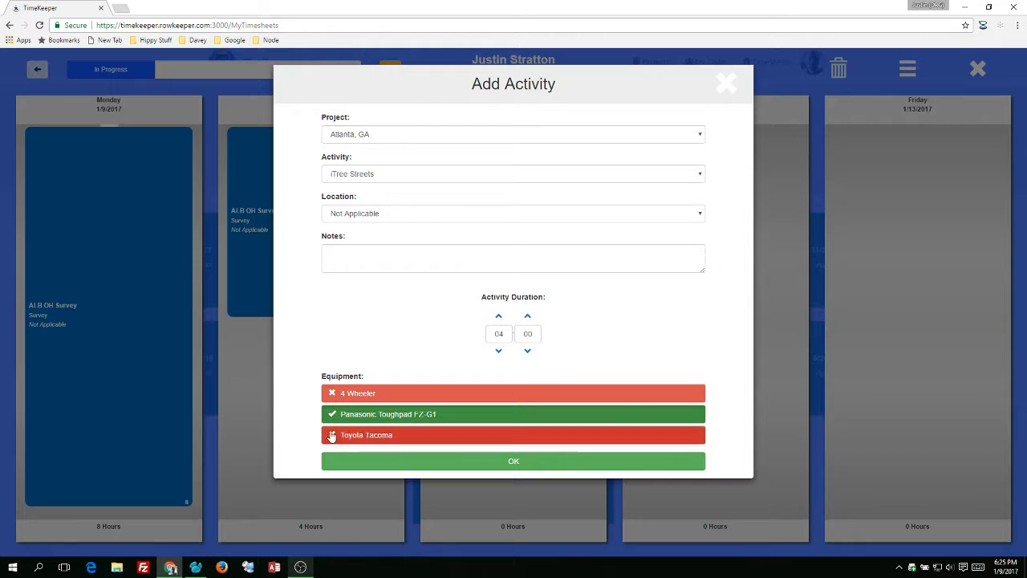
click(406, 459)
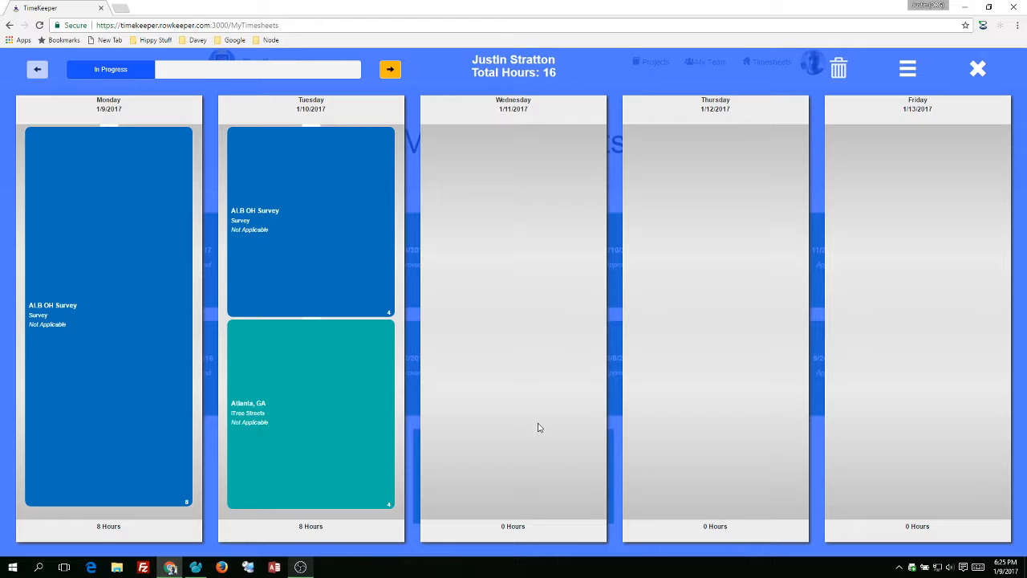
Add an activity for Wednesday 1/11/2017 with project Absences and activity vacation
mouse_move(552, 540)
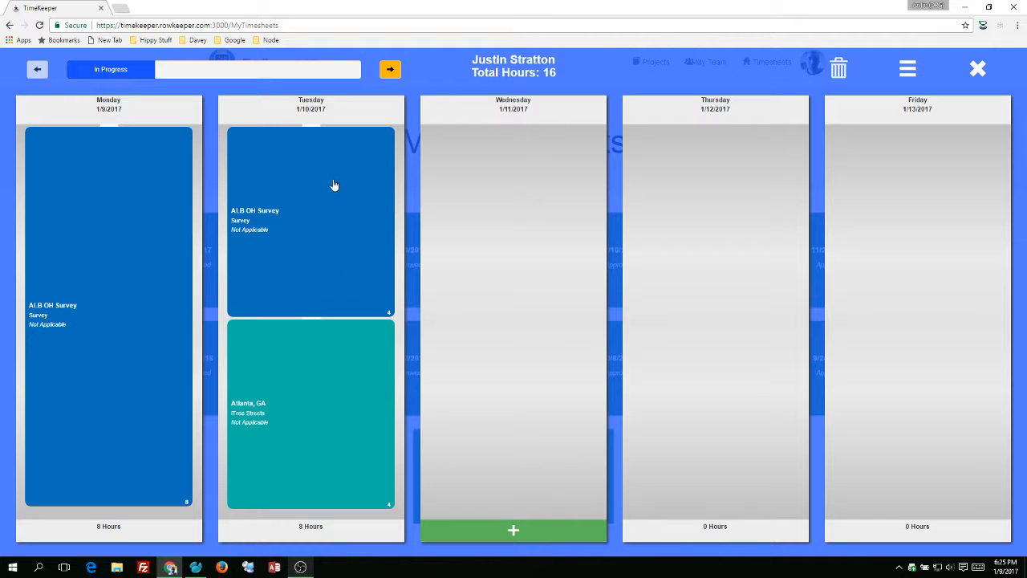
click(410, 119)
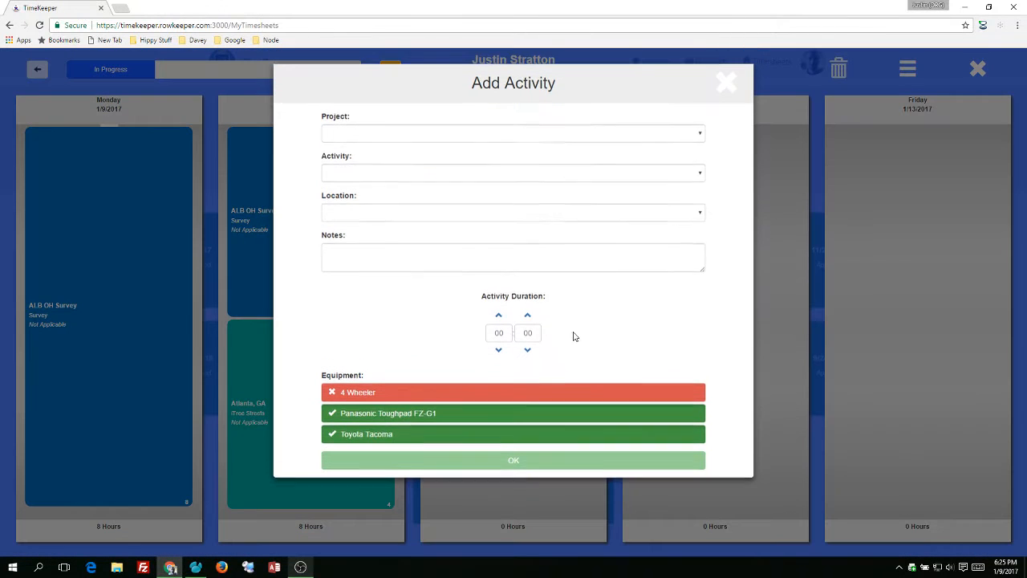
click(403, 135)
click(387, 159)
click(403, 172)
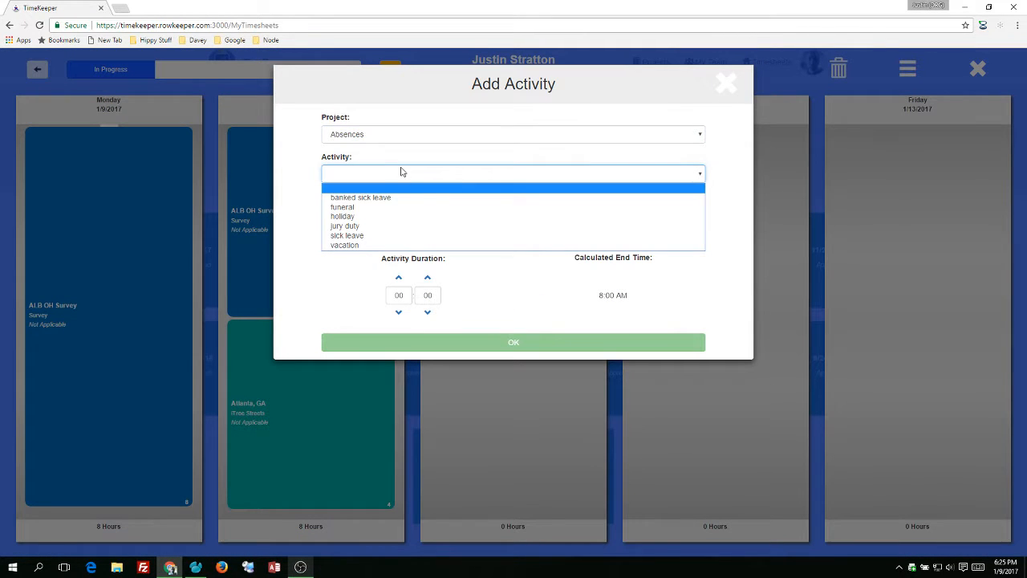
click(378, 245)
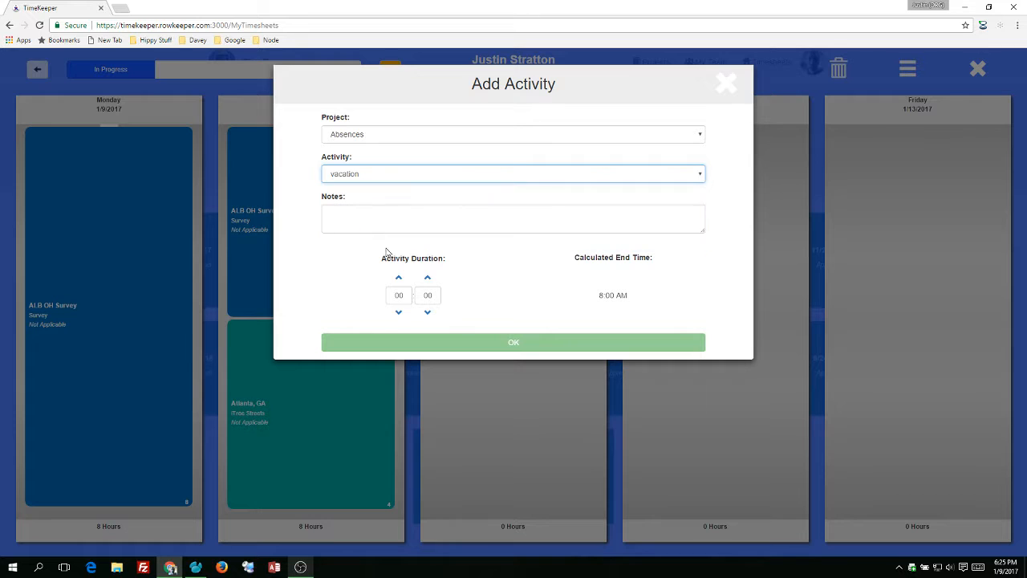
Set Wednesday's vacation duration to 8 hours and save the entry
click(398, 277)
click(398, 276)
click(398, 277)
click(399, 277)
click(399, 277)
click(399, 277)
click(398, 276)
click(399, 277)
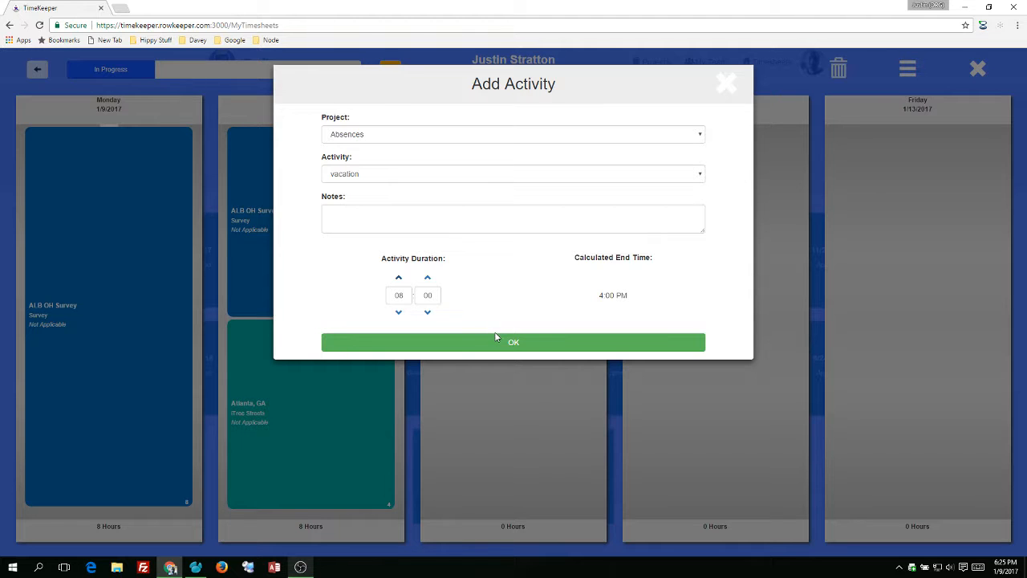
click(521, 349)
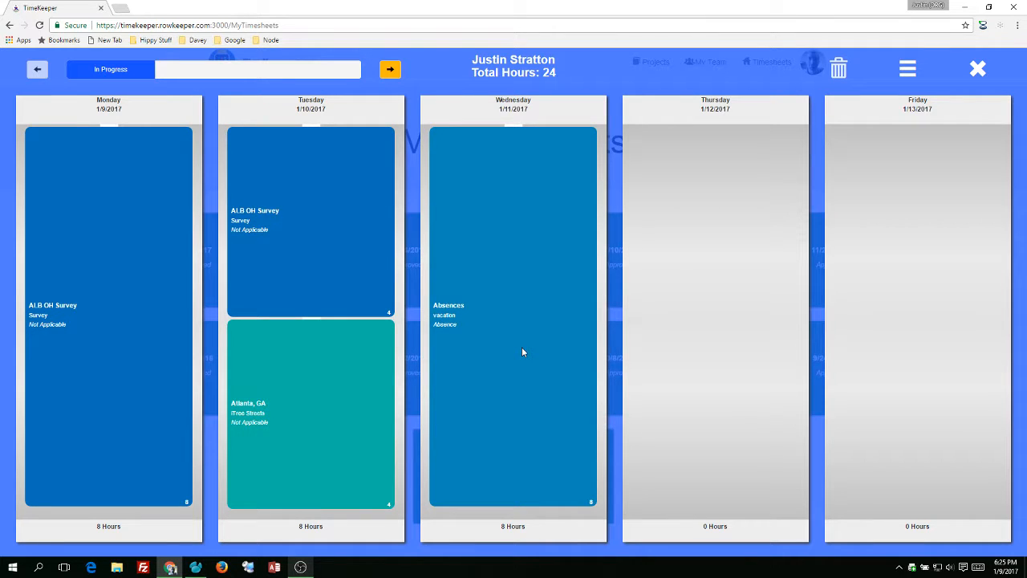
Submit the timesheet for approval with an ending mileage of 11065 for the Toyota Tacoma
mouse_move(348, 260)
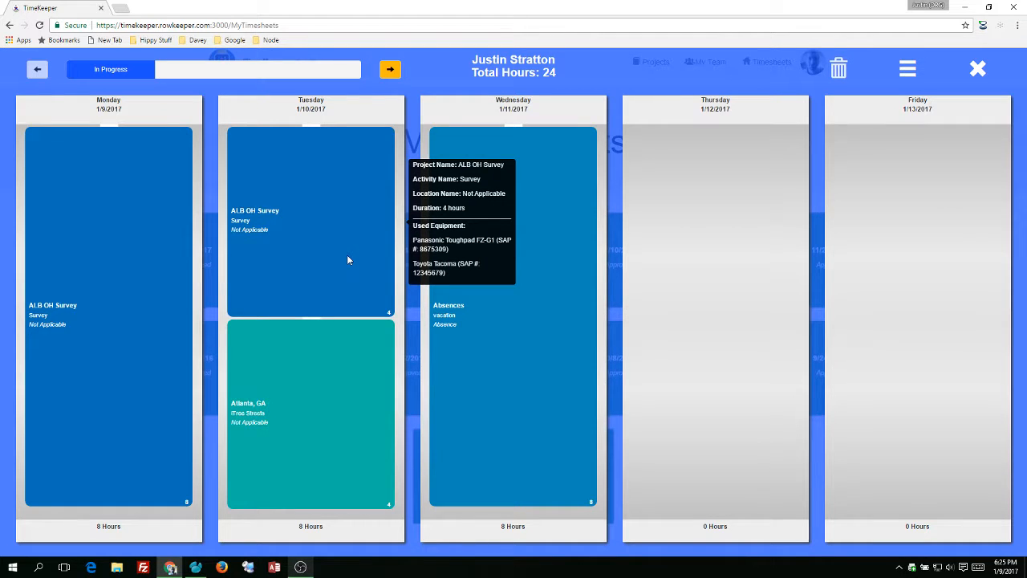
mouse_move(318, 434)
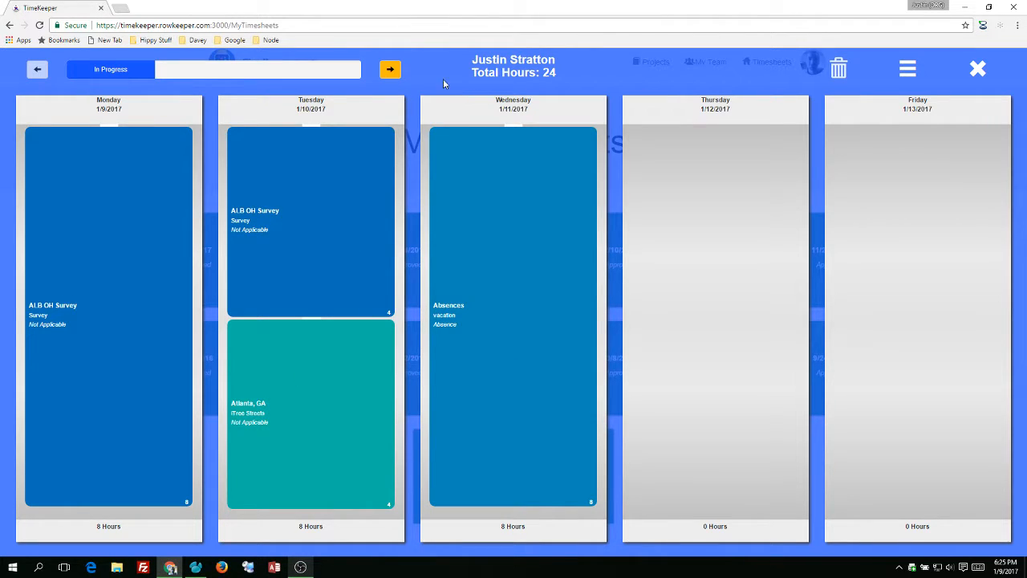
click(390, 69)
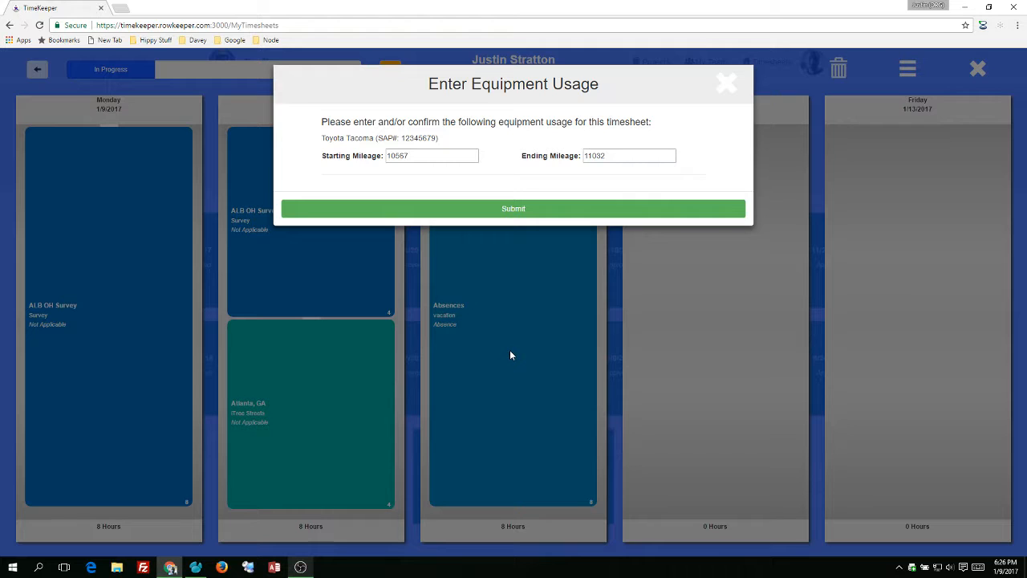
click(615, 155)
key(BackSpace)
key(BackSpace)
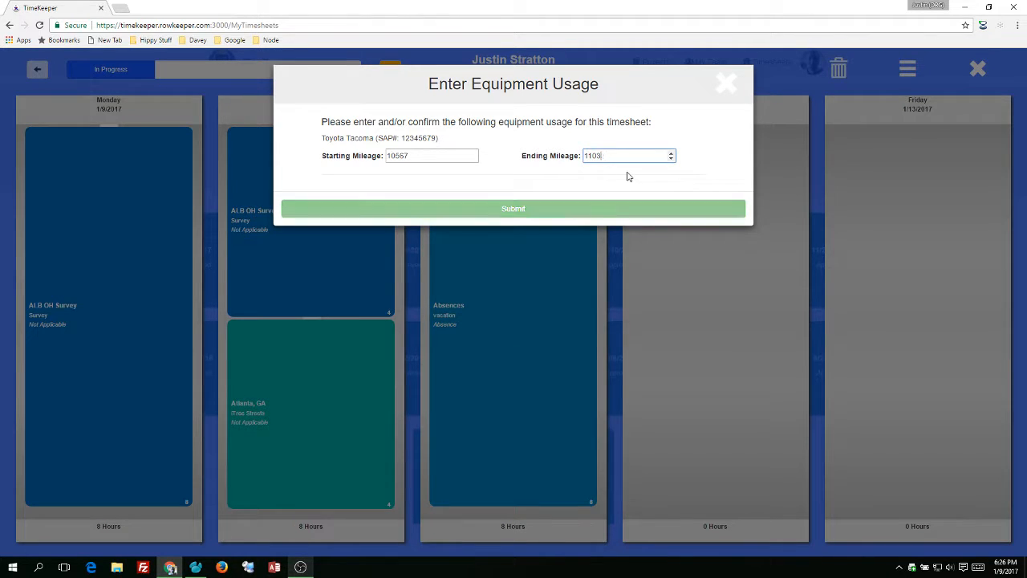
text(65)
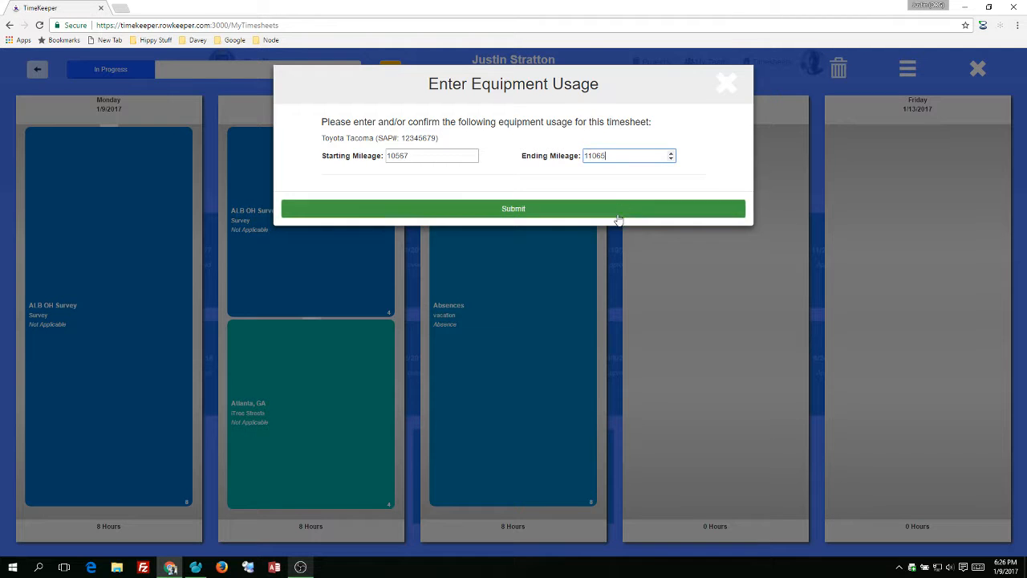
click(615, 210)
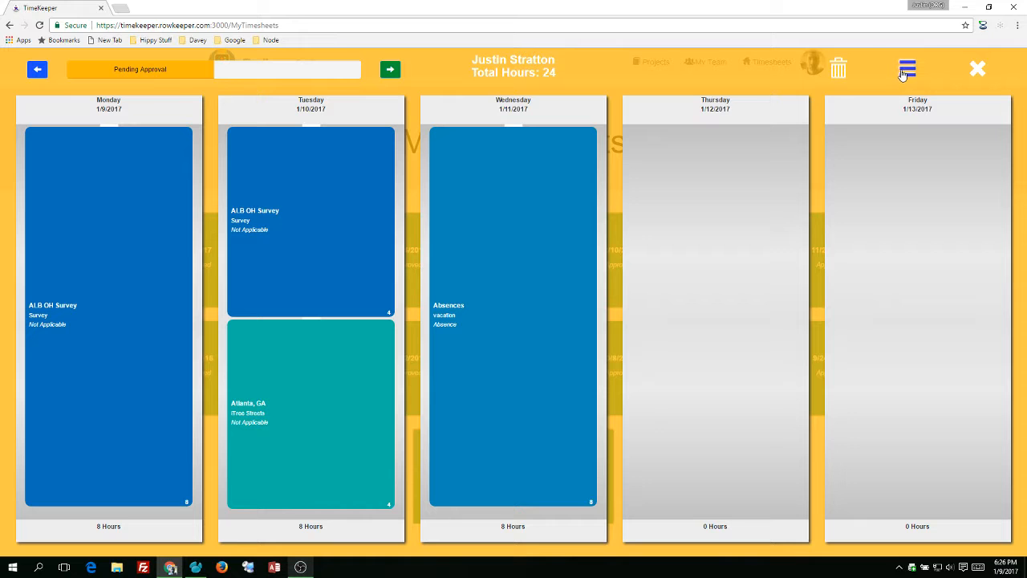
Review the submitted timesheet's equipment usage and close the timesheet
click(904, 72)
click(866, 154)
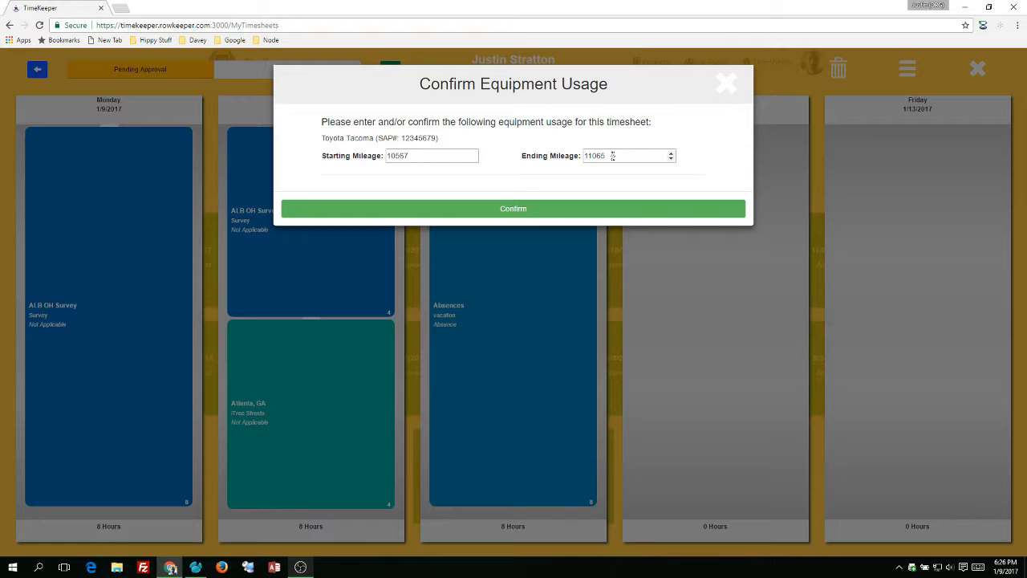
click(726, 84)
click(909, 73)
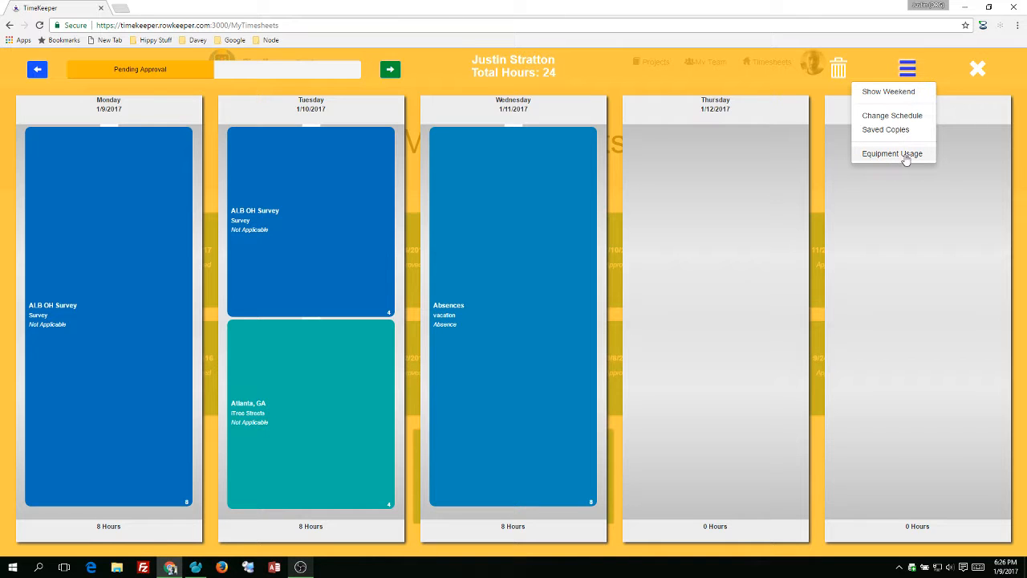
click(974, 70)
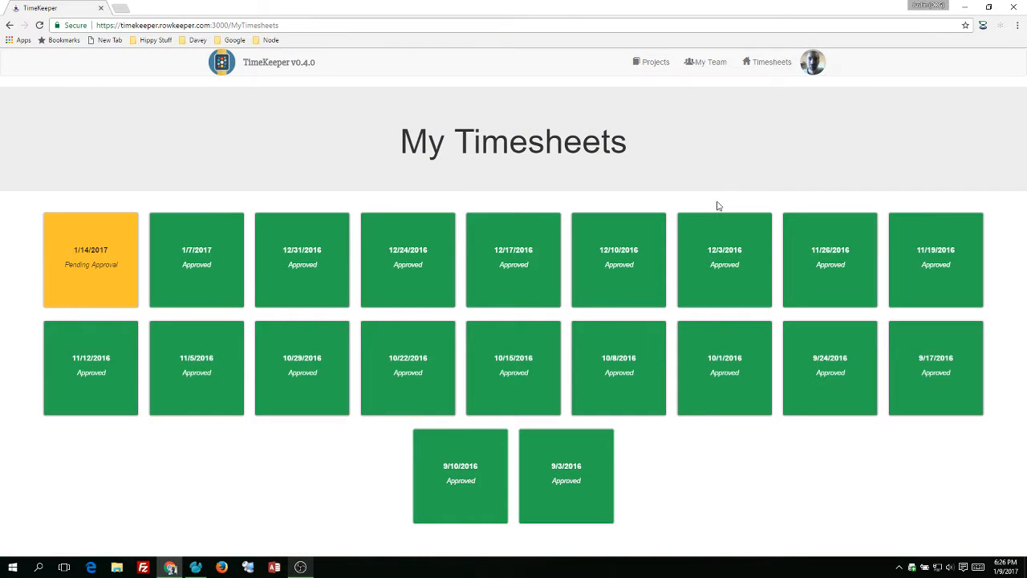
Go to the My Team page and select the timesheet owner in the employee filter
click(716, 71)
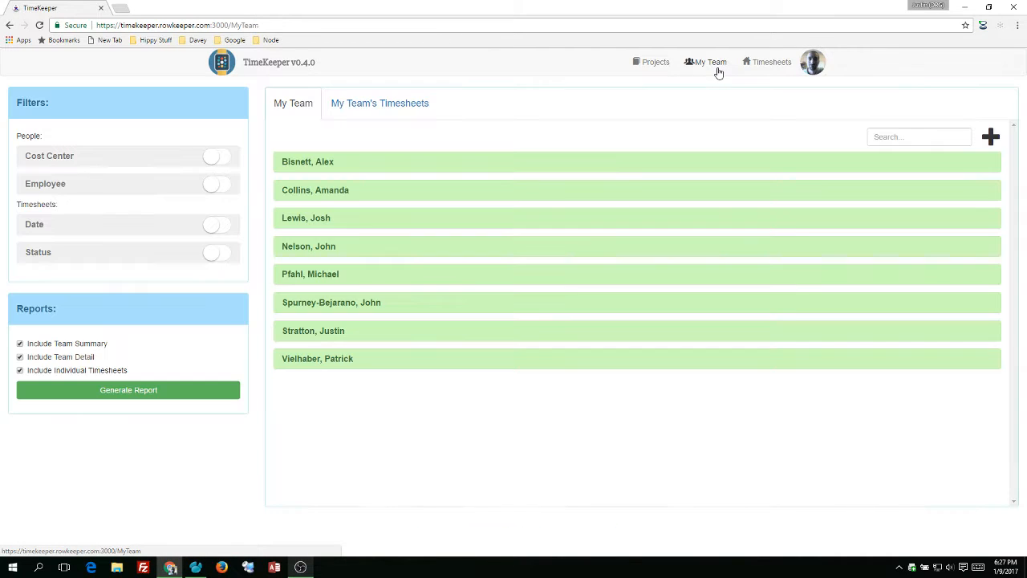
click(45, 198)
click(67, 238)
text(strat)
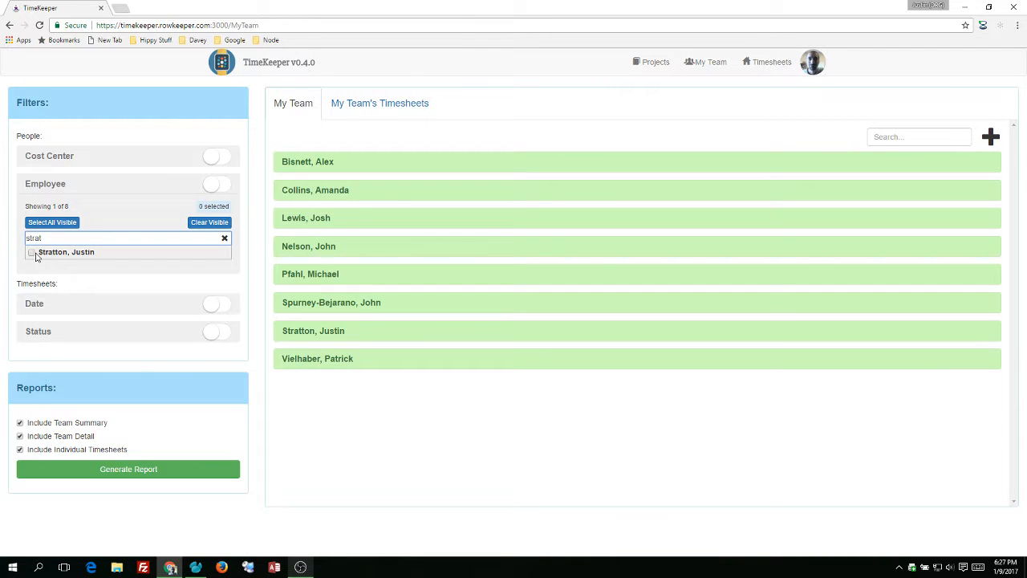
click(33, 253)
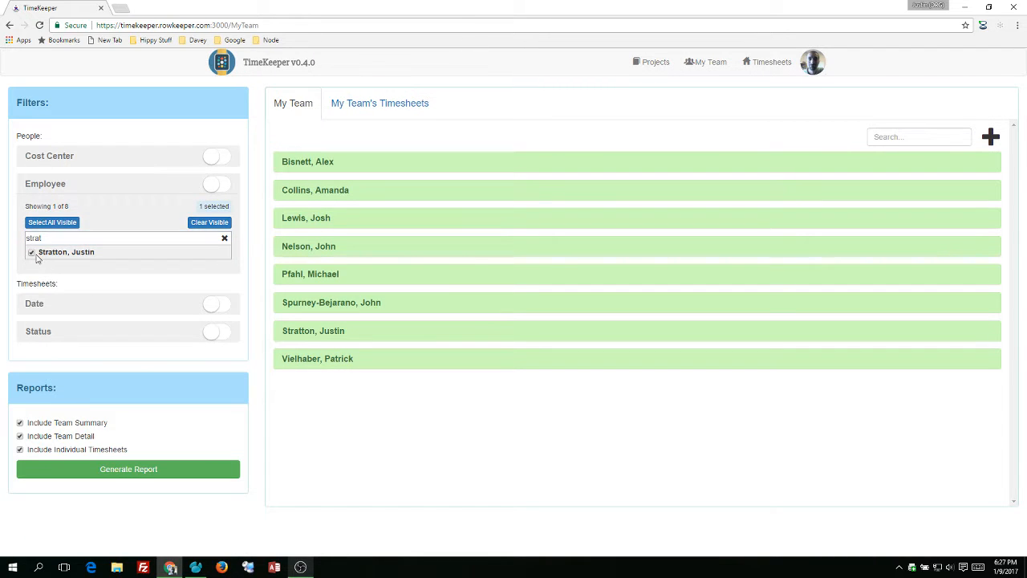
Set the timesheet date filter from 2017-01-14 to 2017-01-14 and enable both the date and employee filters
click(64, 307)
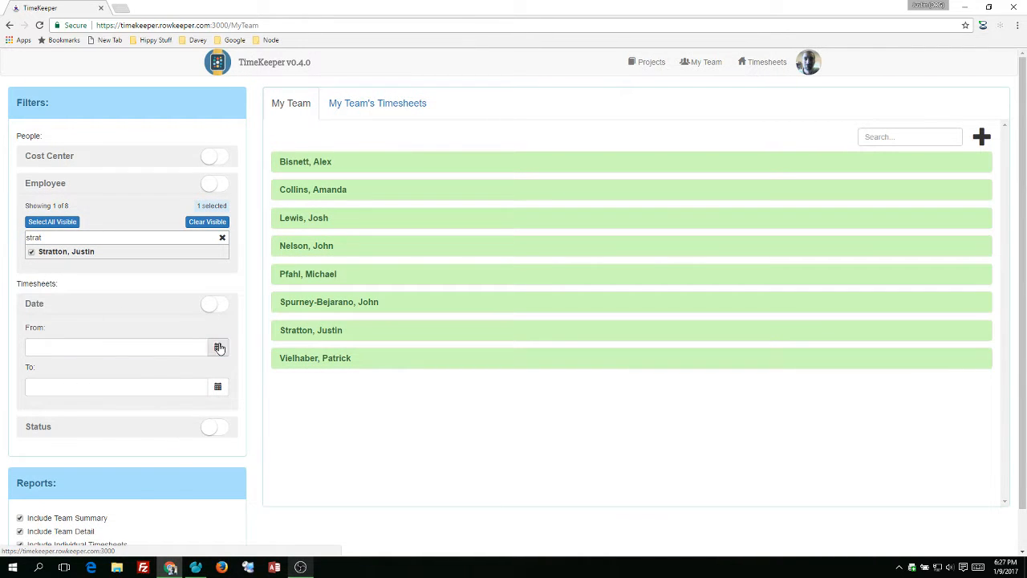
click(217, 346)
click(168, 415)
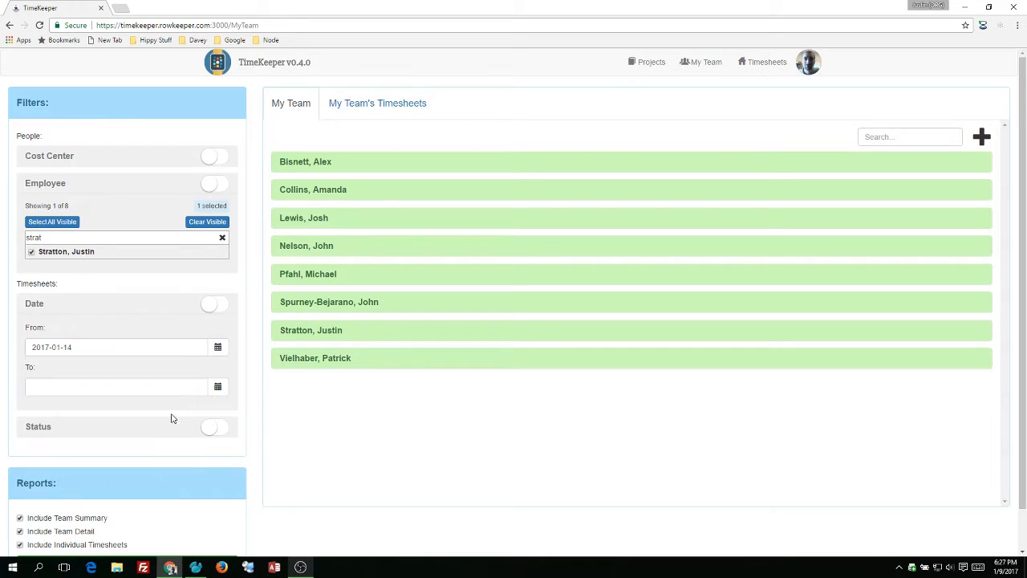
click(217, 386)
click(169, 450)
click(215, 309)
click(213, 184)
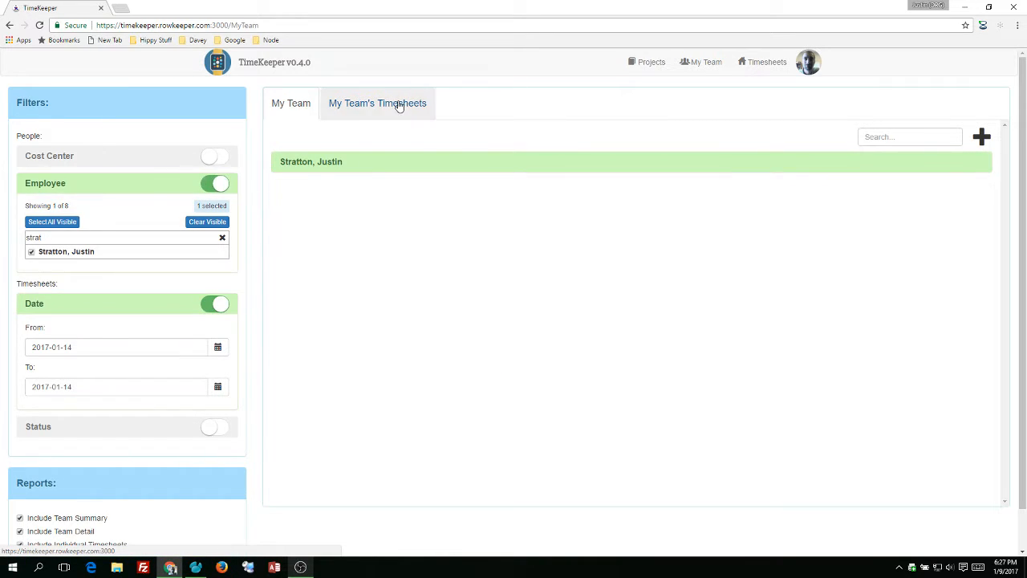
Show the team's timesheets, generate a report without Team Detail, and download and open it as a PDF
click(400, 105)
scroll(112, 467, down, 1)
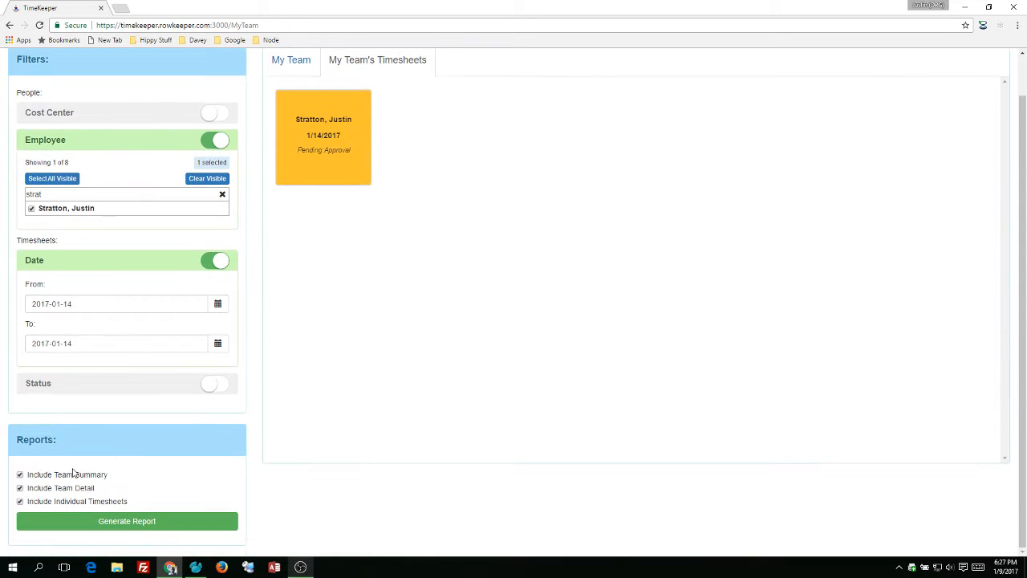
click(50, 489)
click(91, 521)
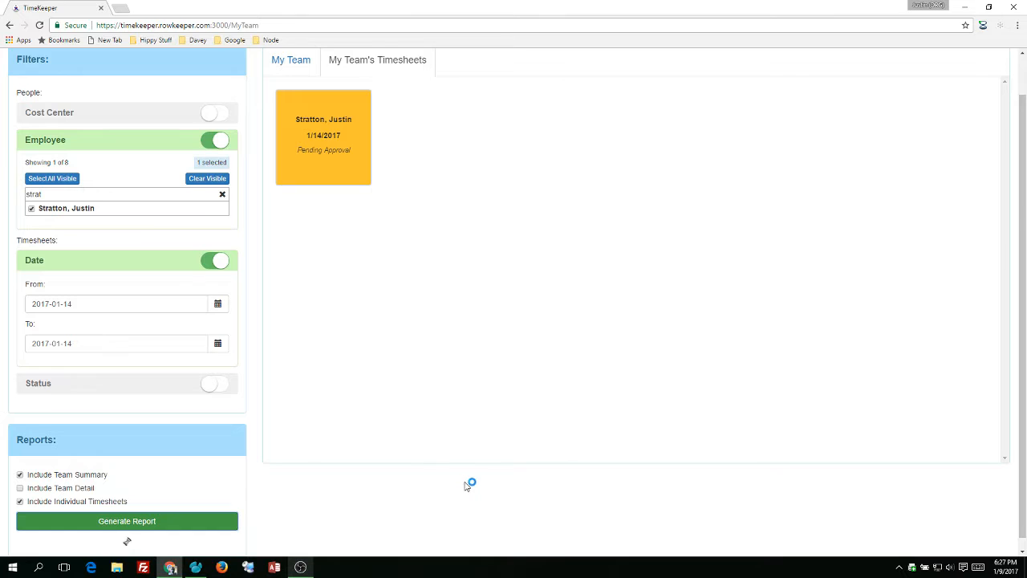
click(202, 545)
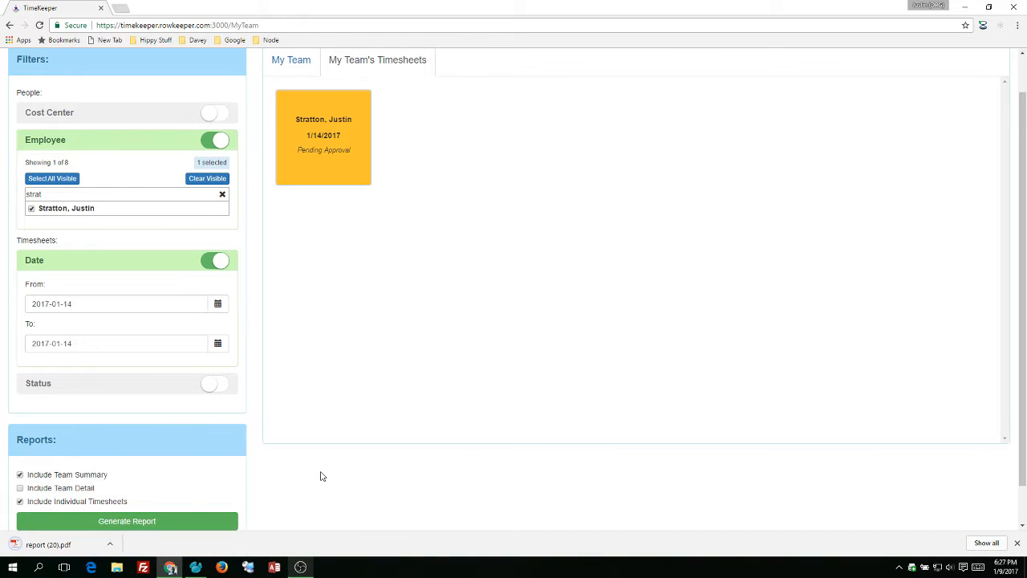
click(68, 539)
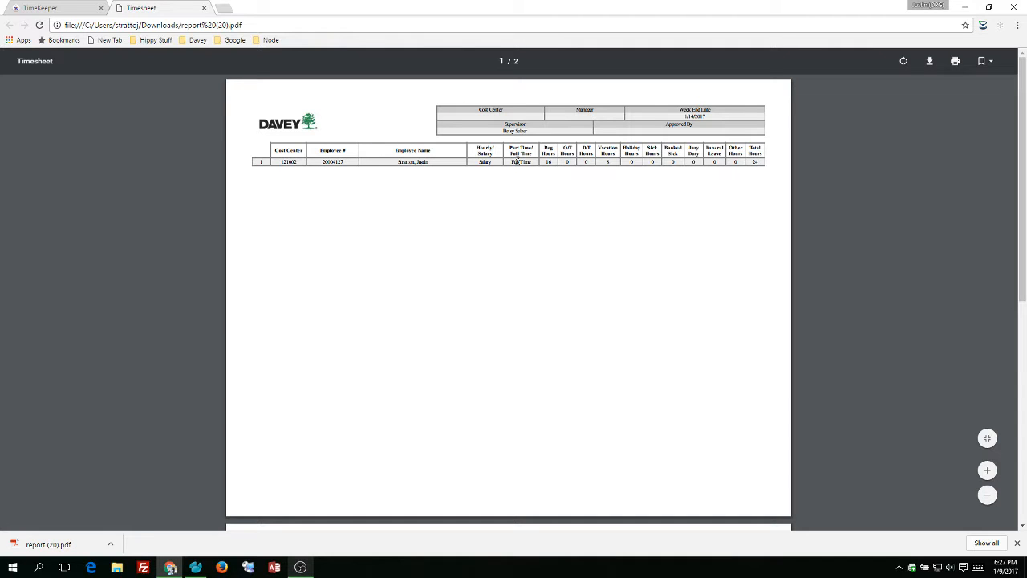
Examine the team summary and the individual timesheet with its equipment table in the PDF report, and close it
scroll(545, 232, down, 2)
scroll(547, 231, down, 5)
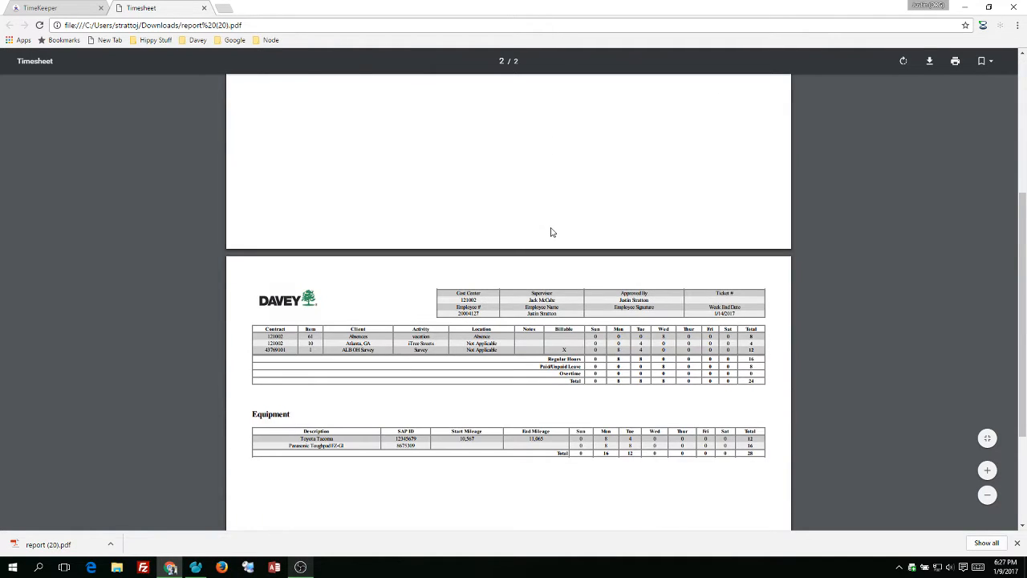
scroll(493, 202, down, 1)
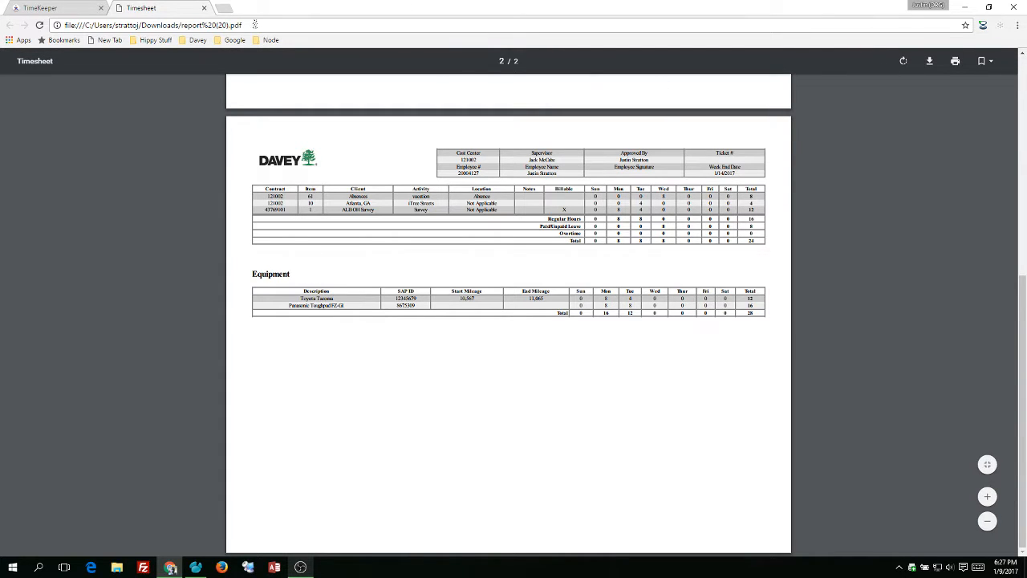
scroll(536, 193, up, 4)
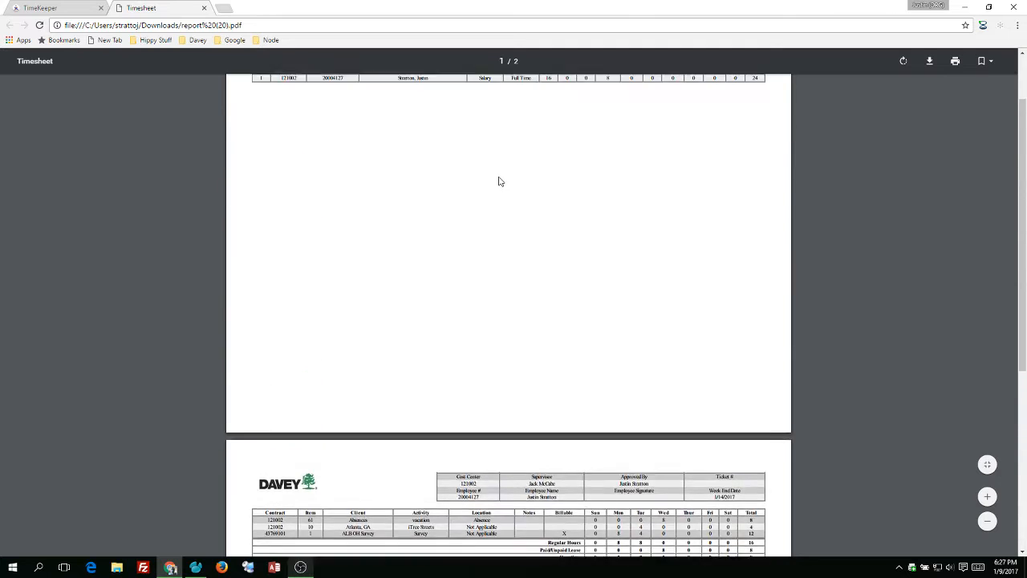
scroll(499, 178, up, 1)
scroll(499, 176, down, 3)
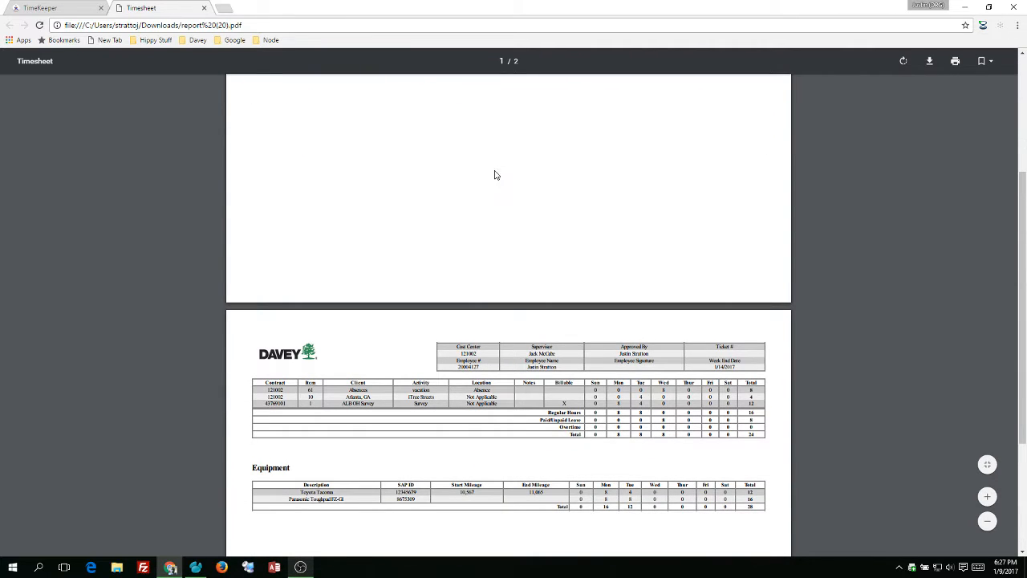
click(204, 7)
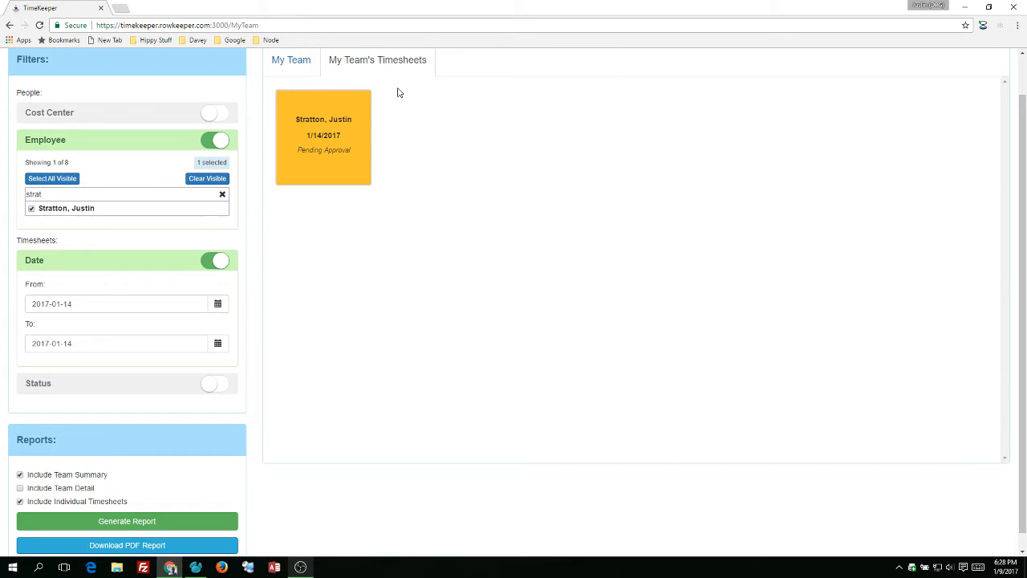
Open the filtered employee's record for editing and go to its equipment section
click(306, 69)
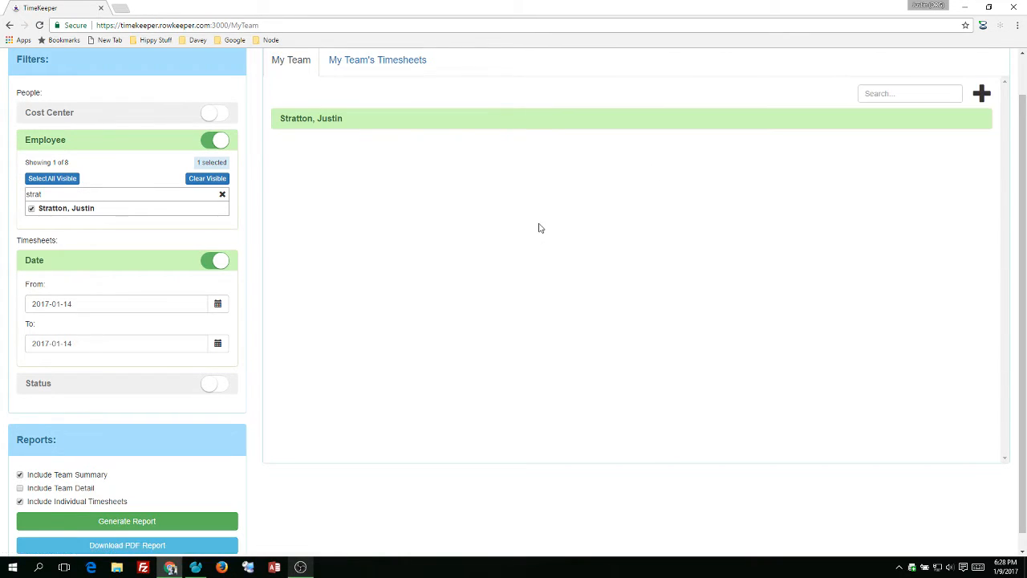
click(336, 125)
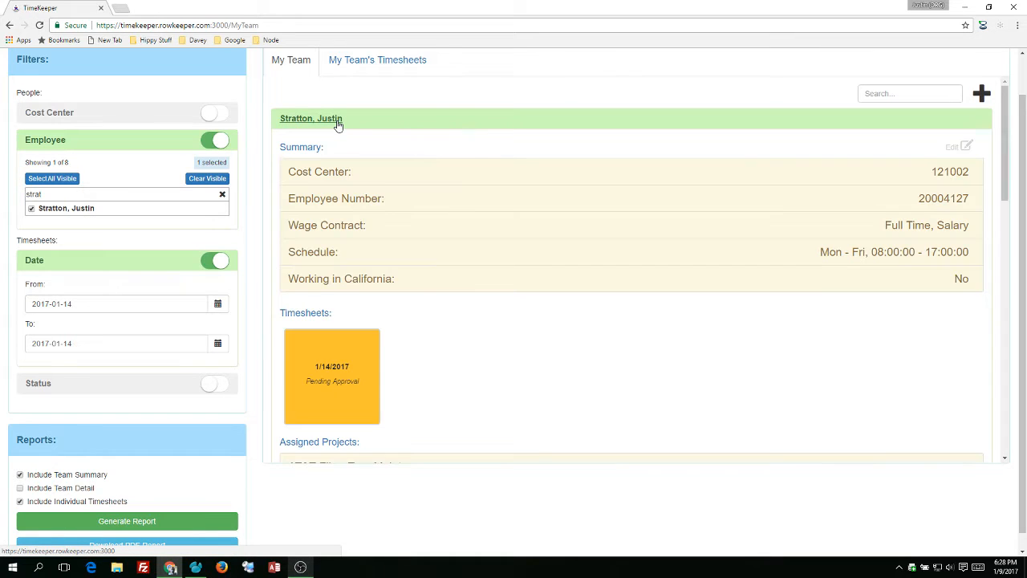
click(861, 245)
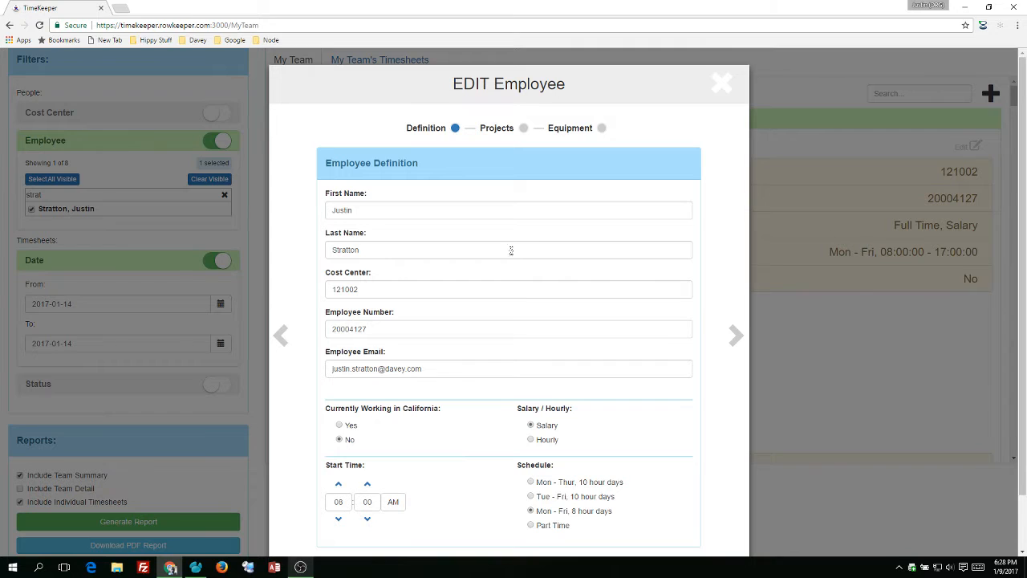
click(567, 129)
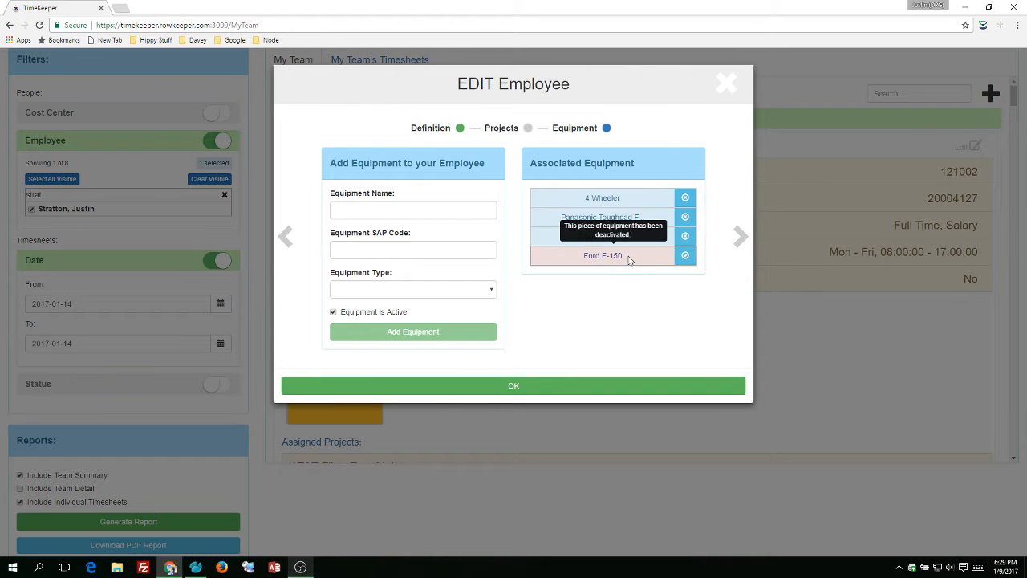
Add an active Toyota 4-Runner with SAP code 234566 and type Truck to the employee's equipment
click(398, 212)
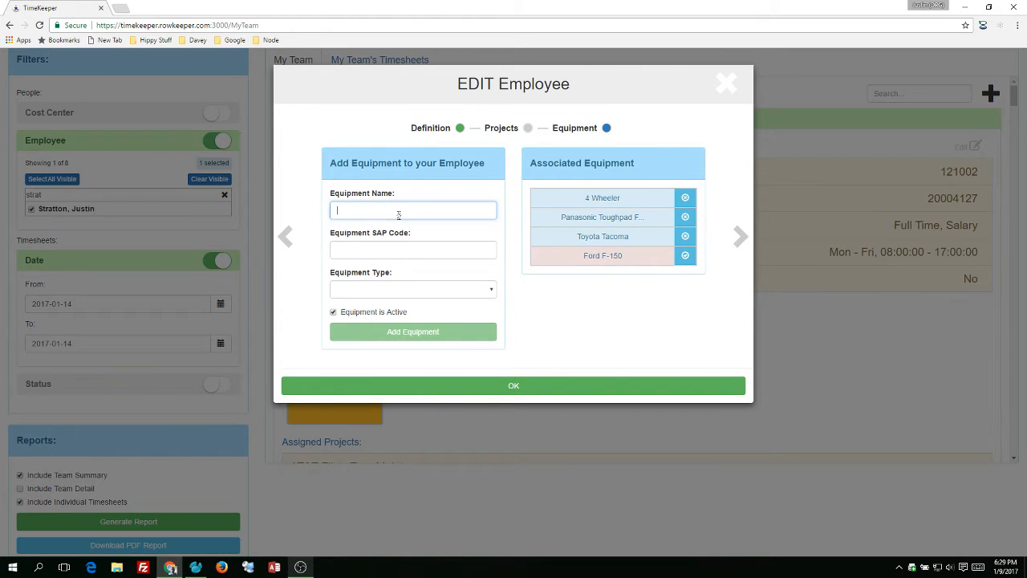
key(BackSpace)
key(BackSpace)
key(BackSpace)
text(yota)
key(BackSpace)
text(at)
text(4-Runner)
key(Tab)
text(234566)
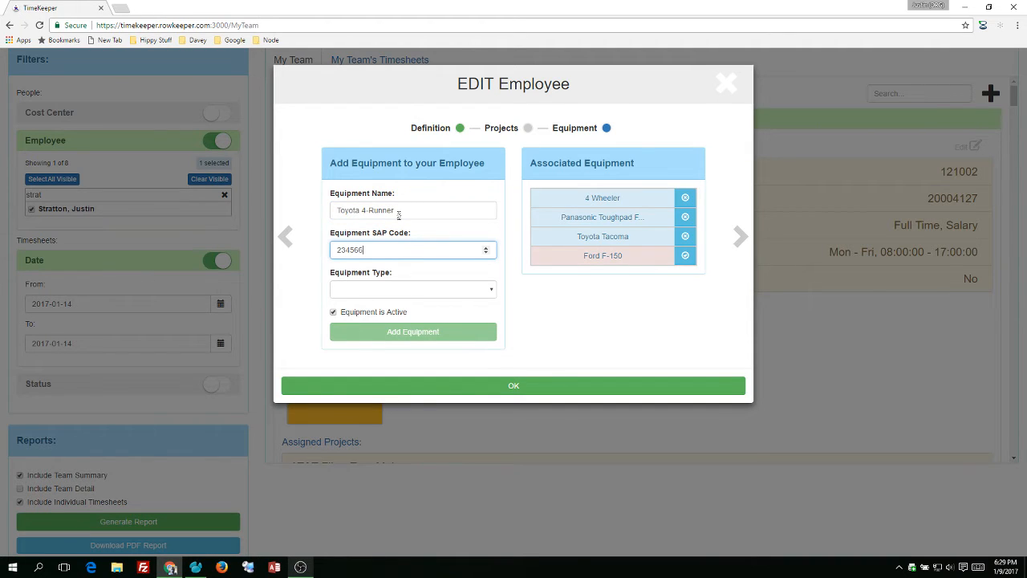
key(Tab)
key(Down)
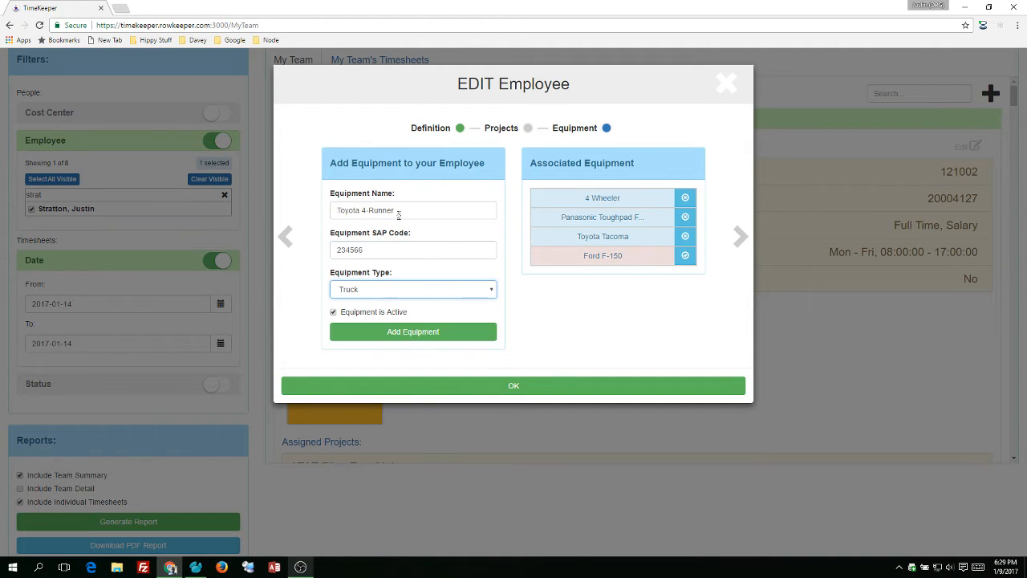
click(473, 327)
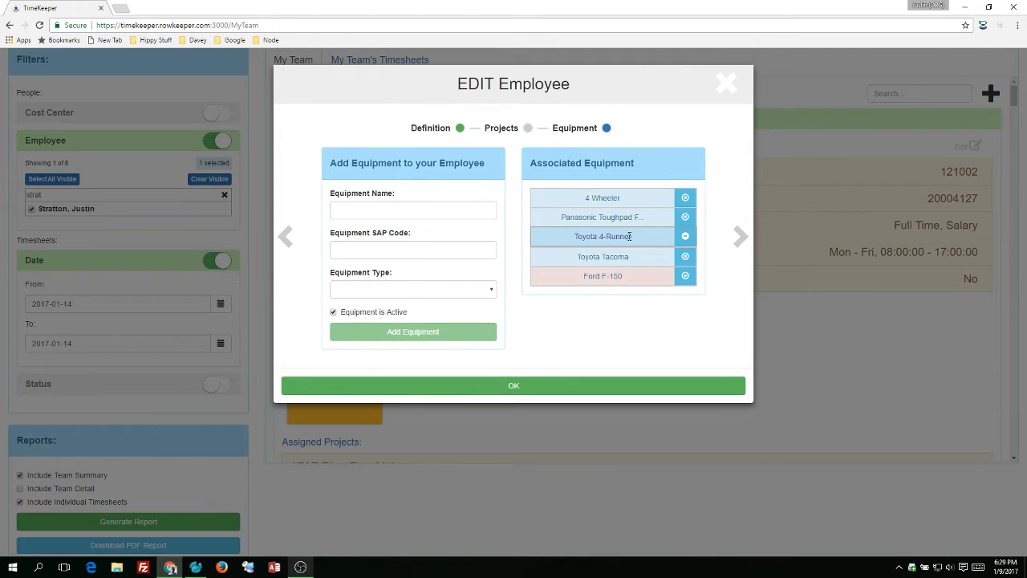
Deactivate the Toyota Tacoma in the employee's associated equipment and save the employee record
click(686, 255)
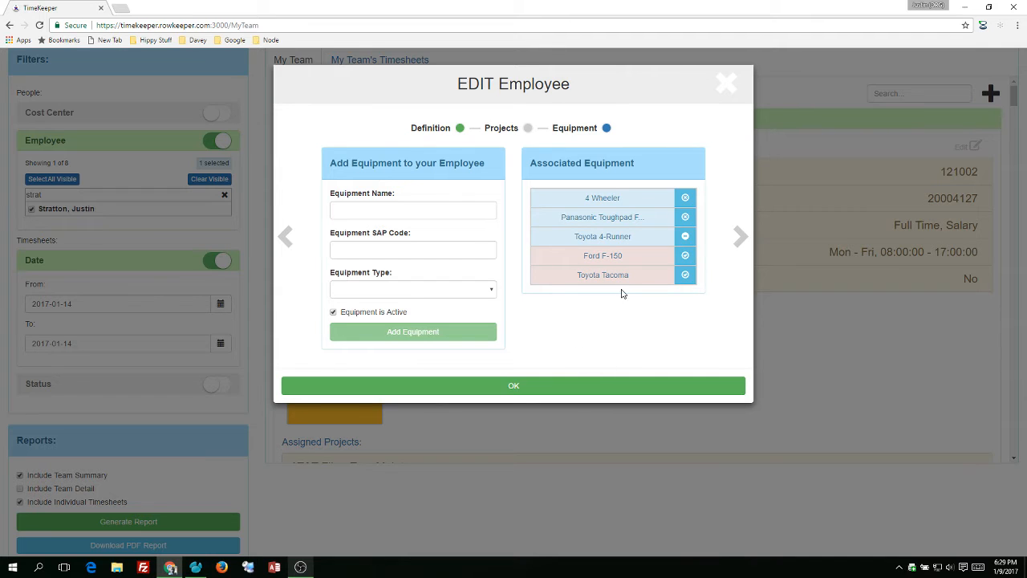
mouse_move(627, 285)
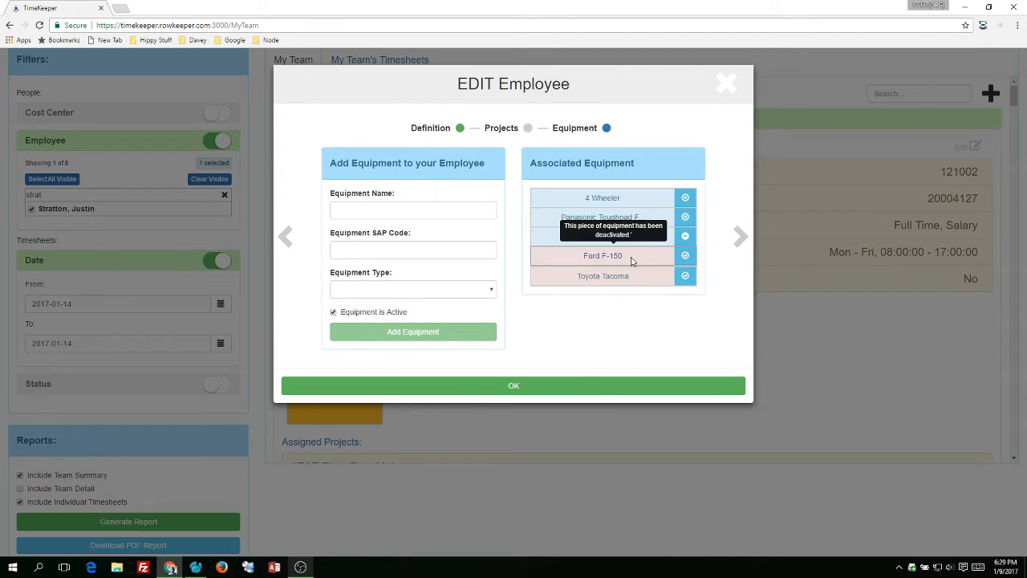
click(583, 389)
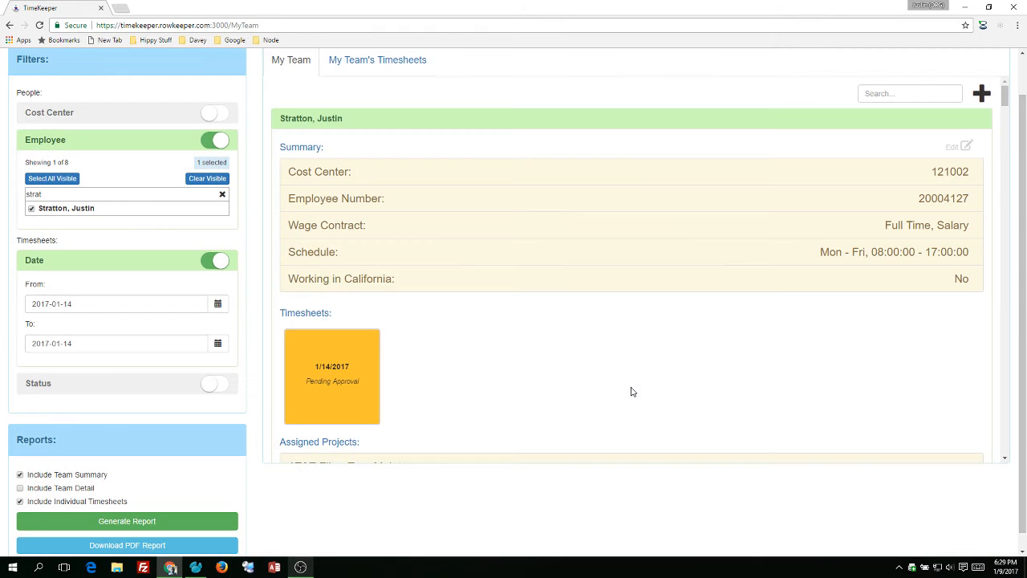